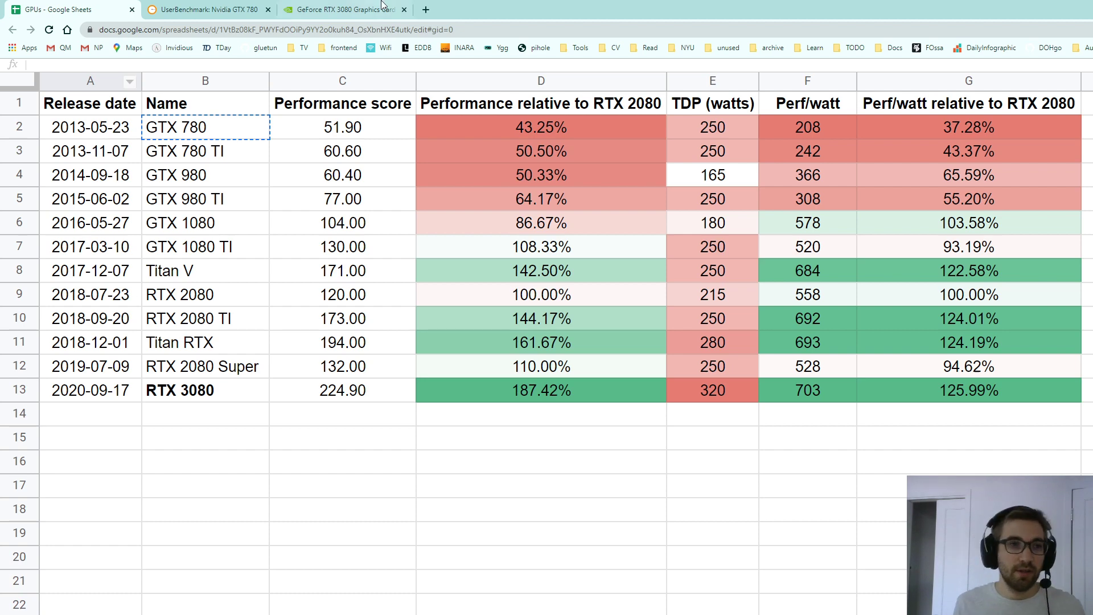
Step: Switch to the GeForce RTX 3080 page and read through its specifications, from GPU engine to Founders Edition thermal power specs
{"action": "left_click", "coordinate": [348, 8]}
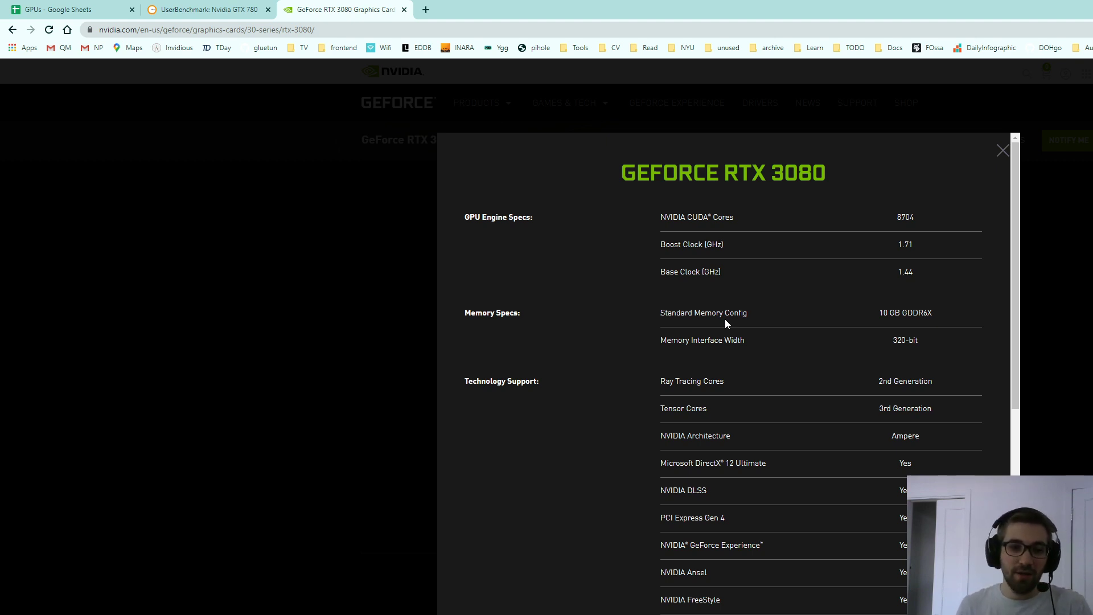
{"action": "scroll", "coordinate": [725, 320], "scroll_direction": "down", "scroll_amount": 1}
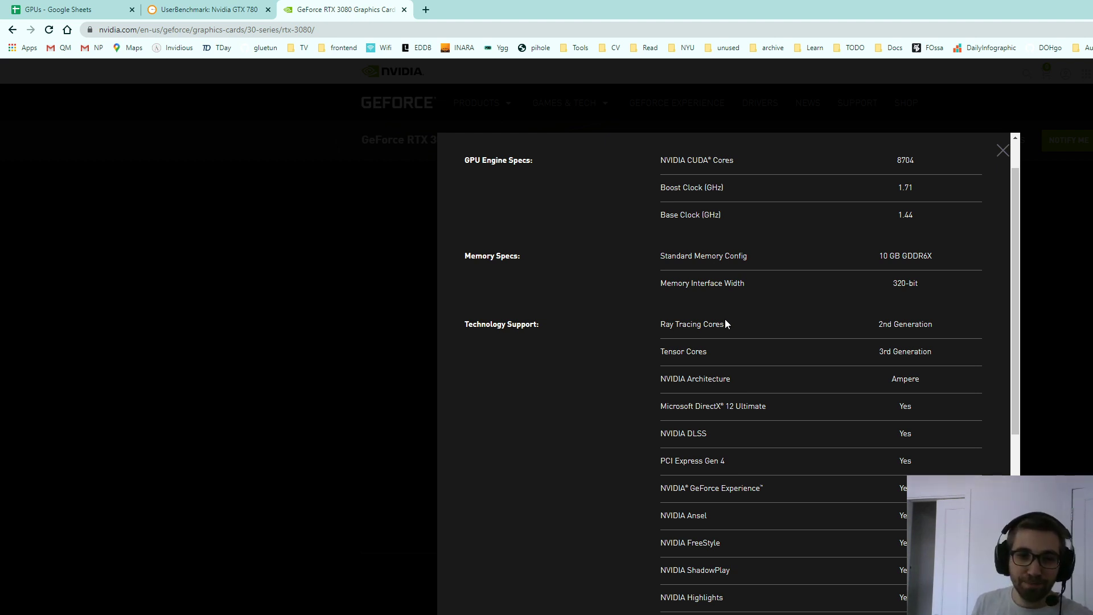
{"action": "scroll", "coordinate": [725, 321], "scroll_direction": "down", "scroll_amount": 6}
{"action": "scroll", "coordinate": [725, 321], "scroll_direction": "down", "scroll_amount": 5}
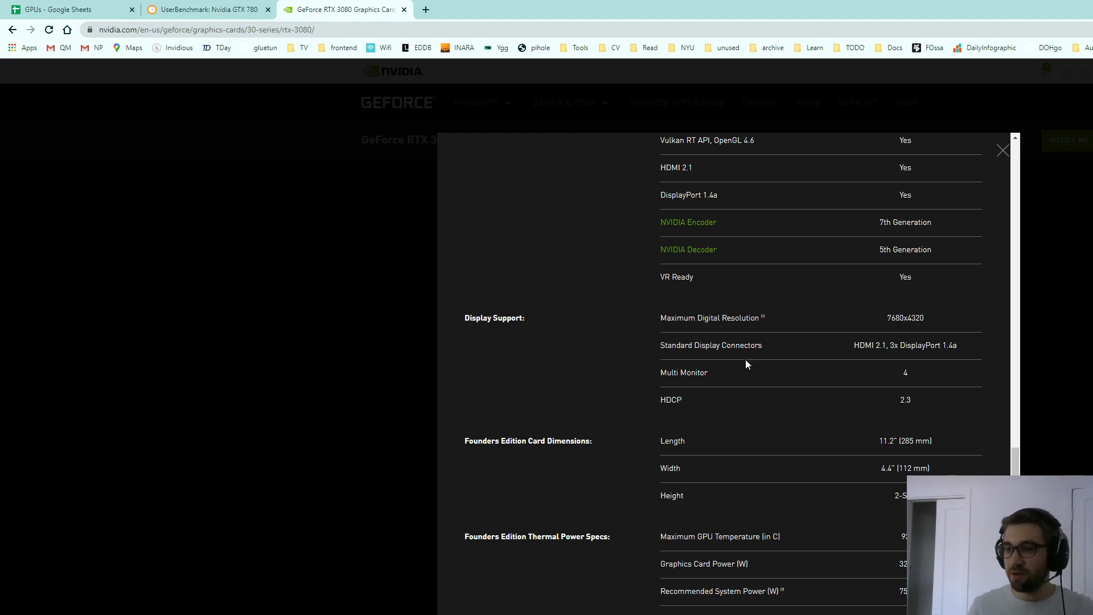
{"action": "scroll", "coordinate": [746, 361], "scroll_direction": "up", "scroll_amount": 2}
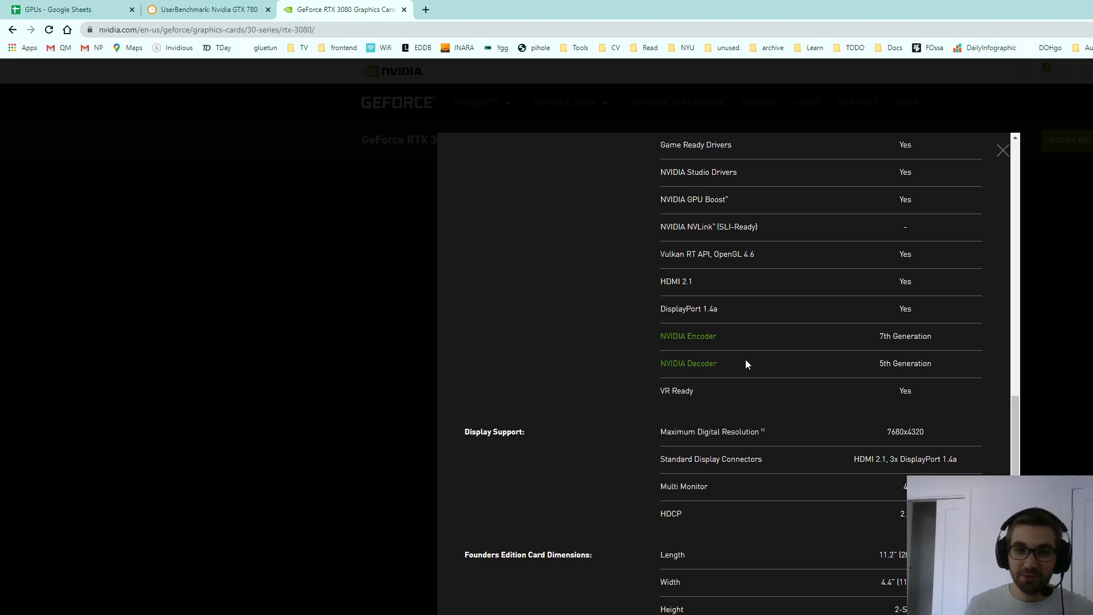
{"action": "scroll", "coordinate": [773, 306], "scroll_direction": "up", "scroll_amount": 1}
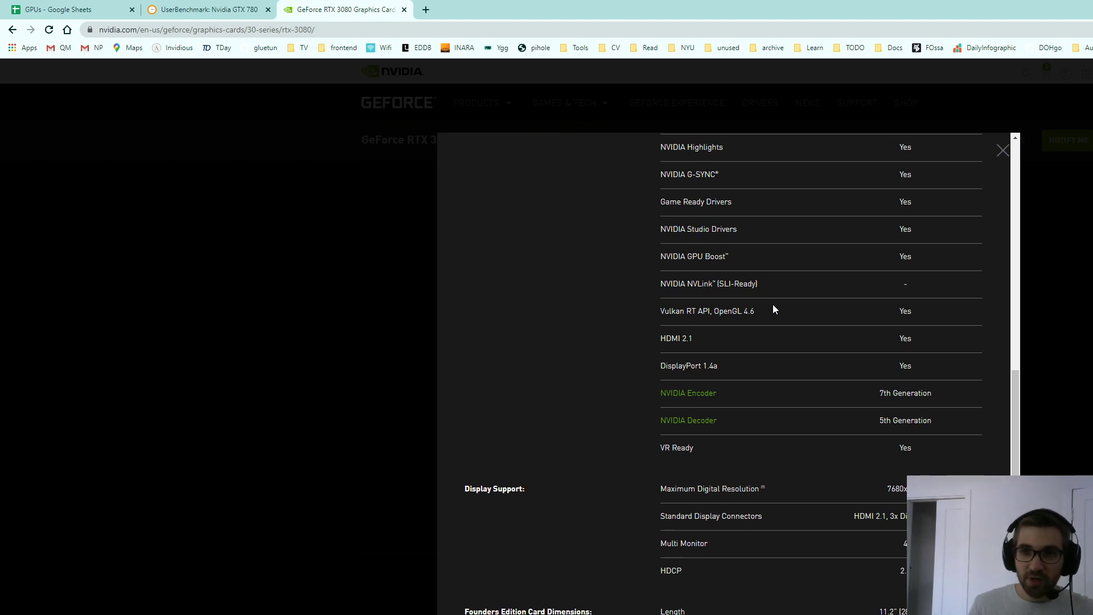
{"action": "scroll", "coordinate": [786, 308], "scroll_direction": "down", "scroll_amount": 3}
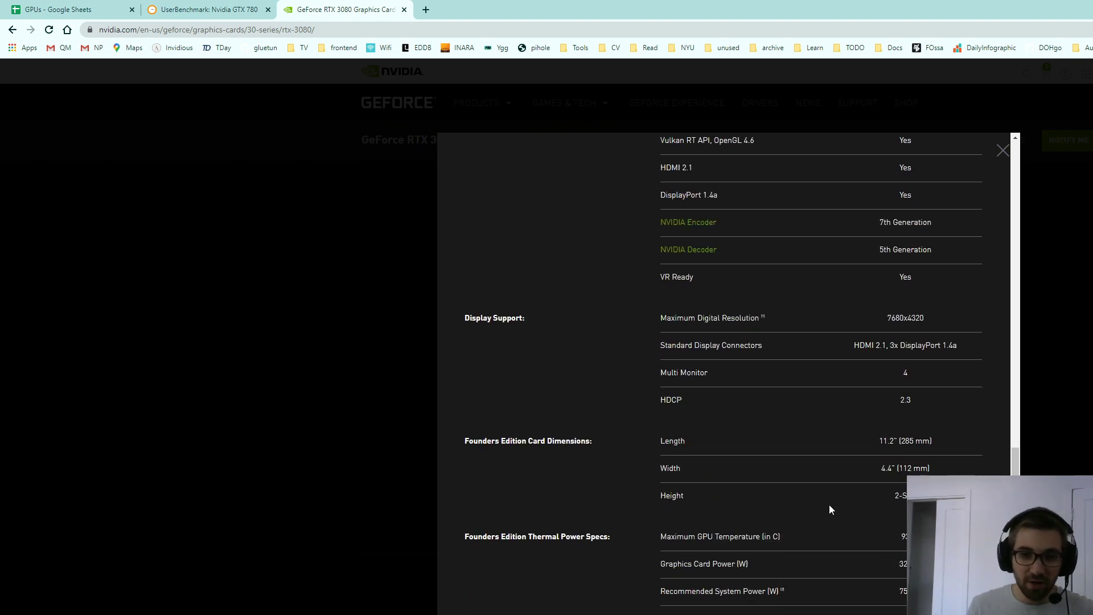
Step: Find the Graphics Card Power entry in the RTX 3080's Founders Edition thermal power specs and highlight its value
{"action": "scroll", "coordinate": [828, 510], "scroll_direction": "up", "scroll_amount": 10}
{"action": "scroll", "coordinate": [792, 347], "scroll_direction": "down", "scroll_amount": 3}
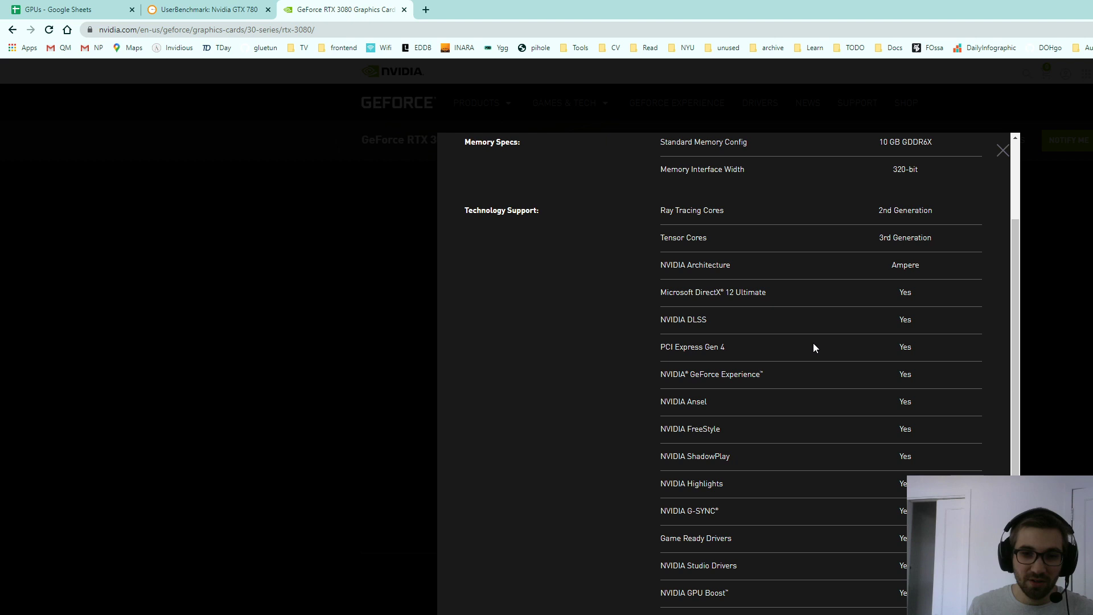
{"action": "scroll", "coordinate": [813, 343], "scroll_direction": "down", "scroll_amount": 8}
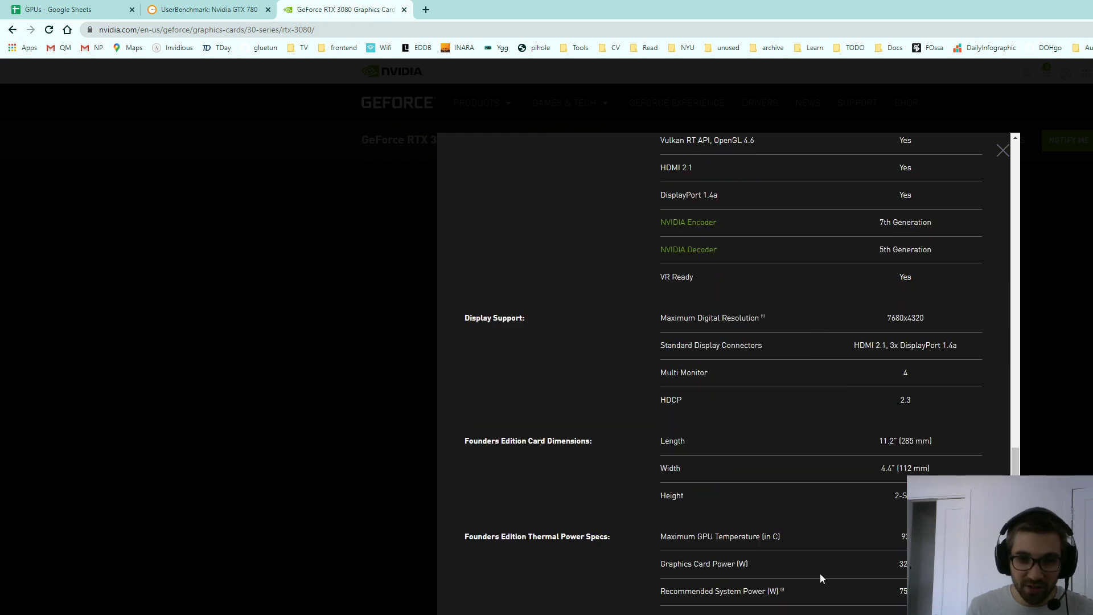
{"action": "left_click_drag", "start_coordinate": [683, 563], "coordinate": [881, 563]}
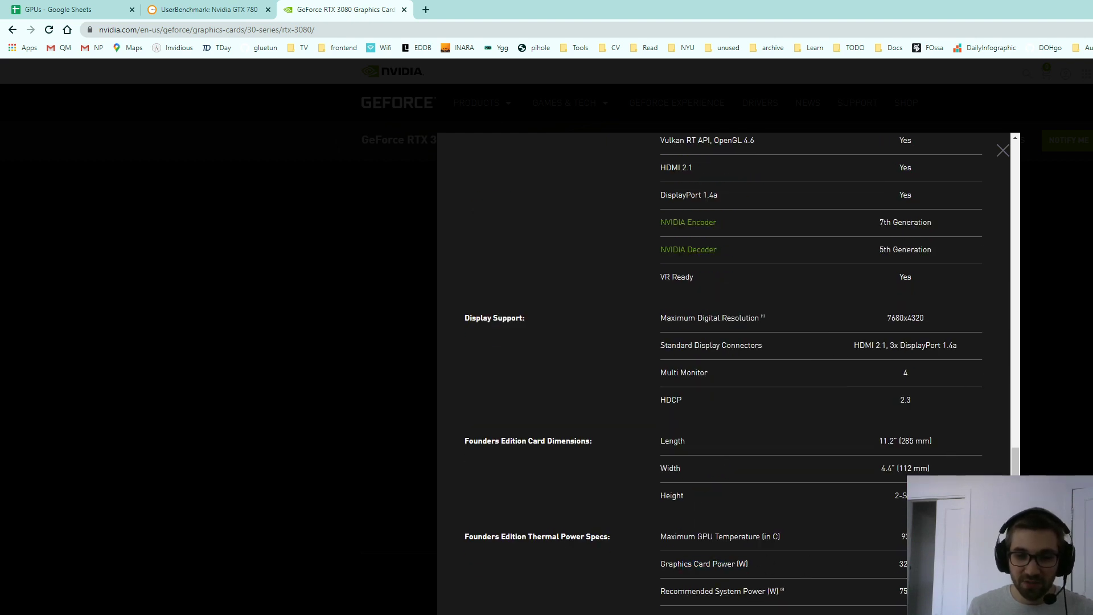
{"action": "double_click", "coordinate": [902, 564]}
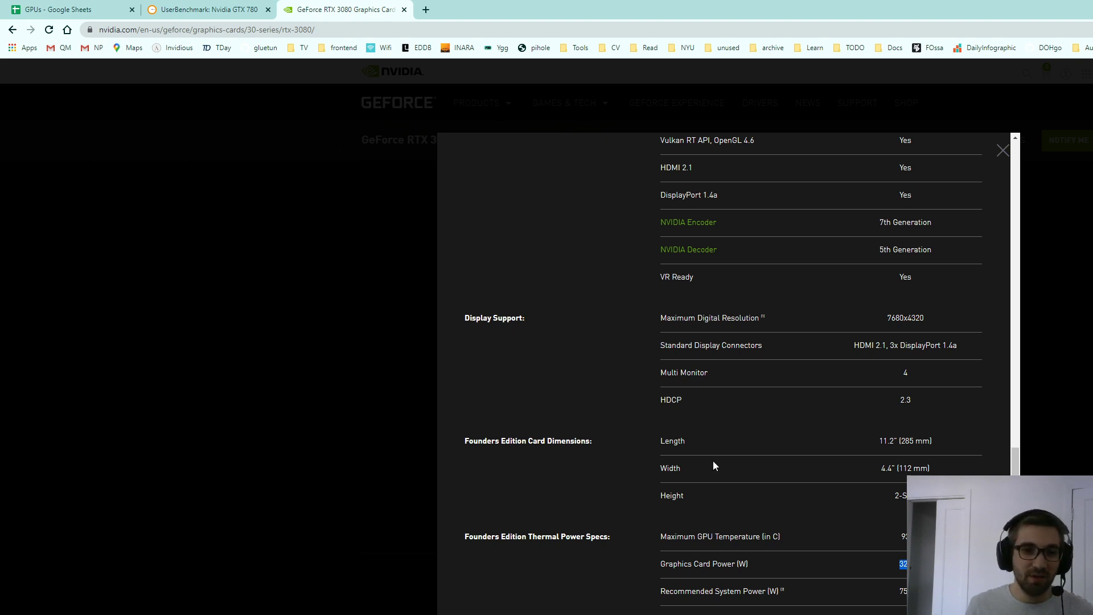
Step: Return to the GPUs spreadsheet and examine the card names from GTX 780 to RTX 3080, ending on the RTX 3080 cell
{"action": "left_click", "coordinate": [114, 5]}
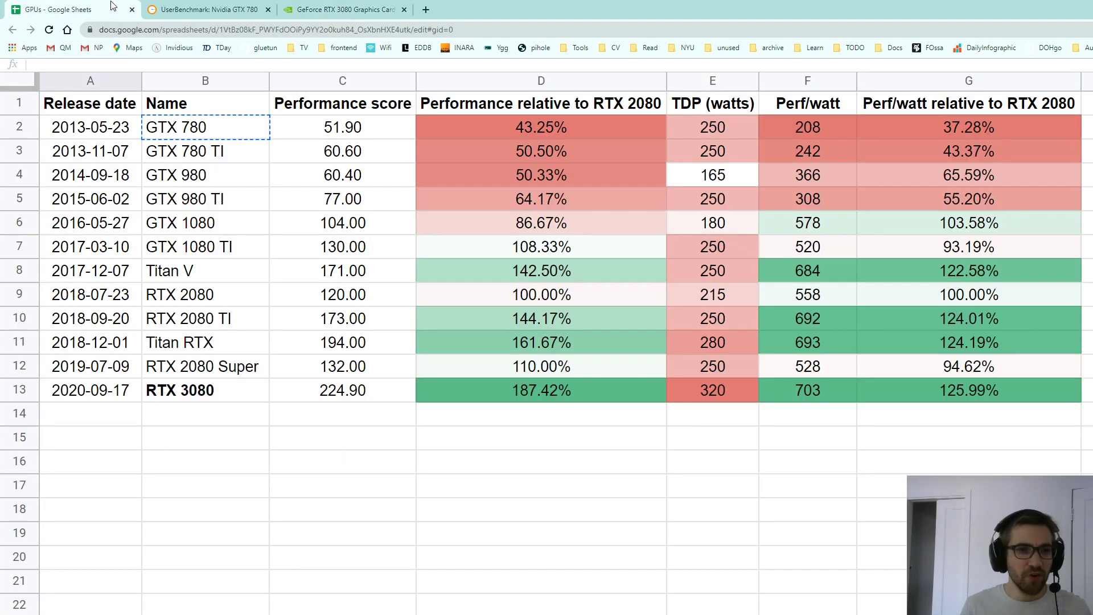
{"action": "left_click", "coordinate": [324, 513]}
{"action": "left_click", "coordinate": [201, 129]}
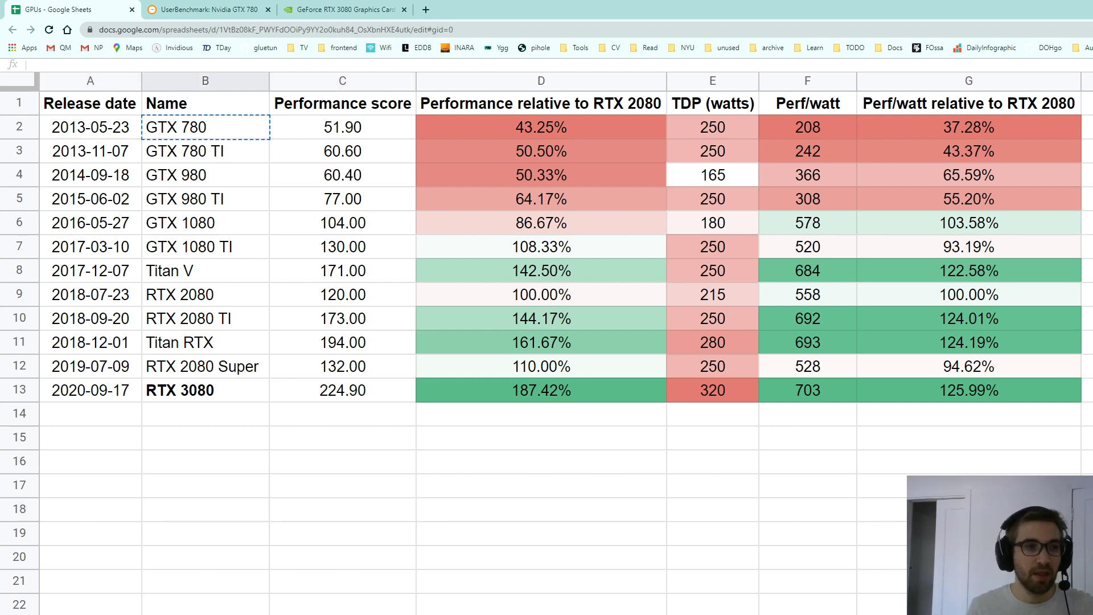
{"action": "left_click_drag", "start_coordinate": [200, 128], "coordinate": [202, 398]}
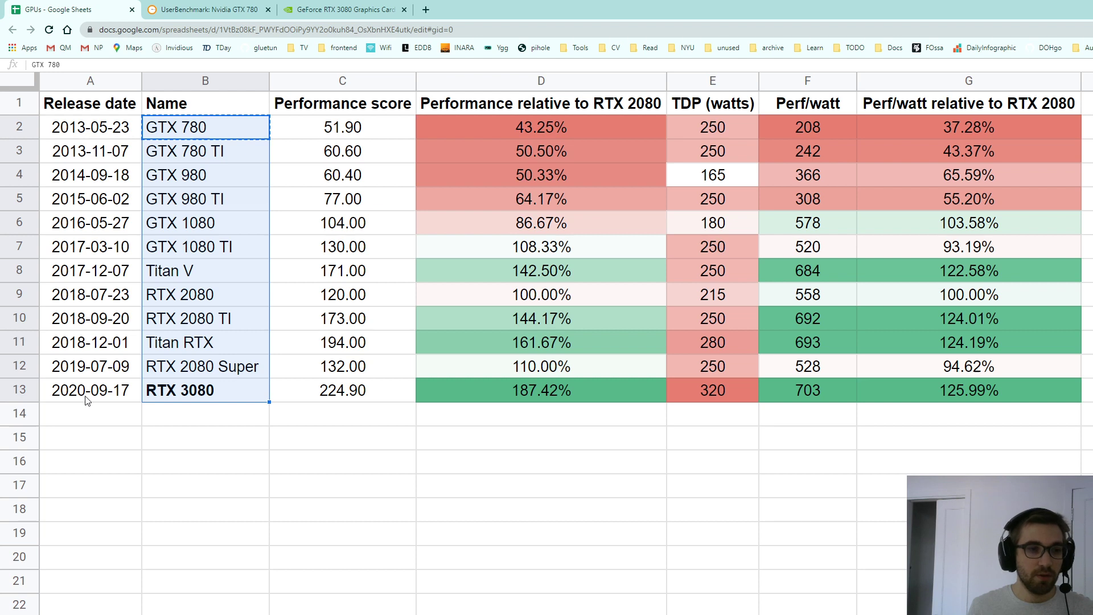
{"action": "left_click", "coordinate": [209, 393]}
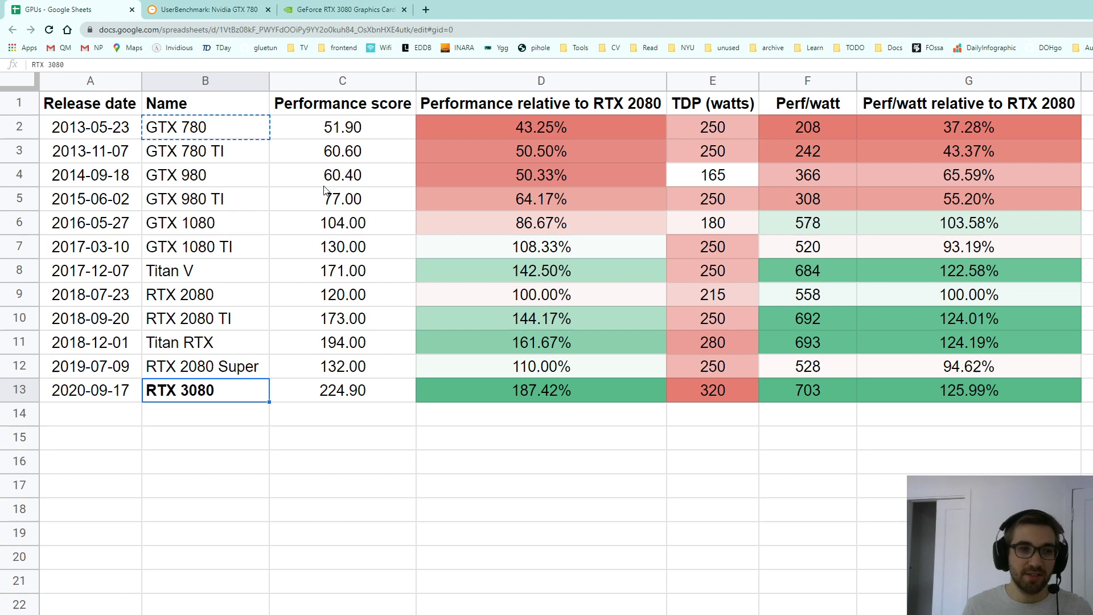
Step: Check the GTX 780's performance score against its UserBenchmark average bench, and return to the performance scores in the GPUs spreadsheet
{"action": "left_click", "coordinate": [359, 135]}
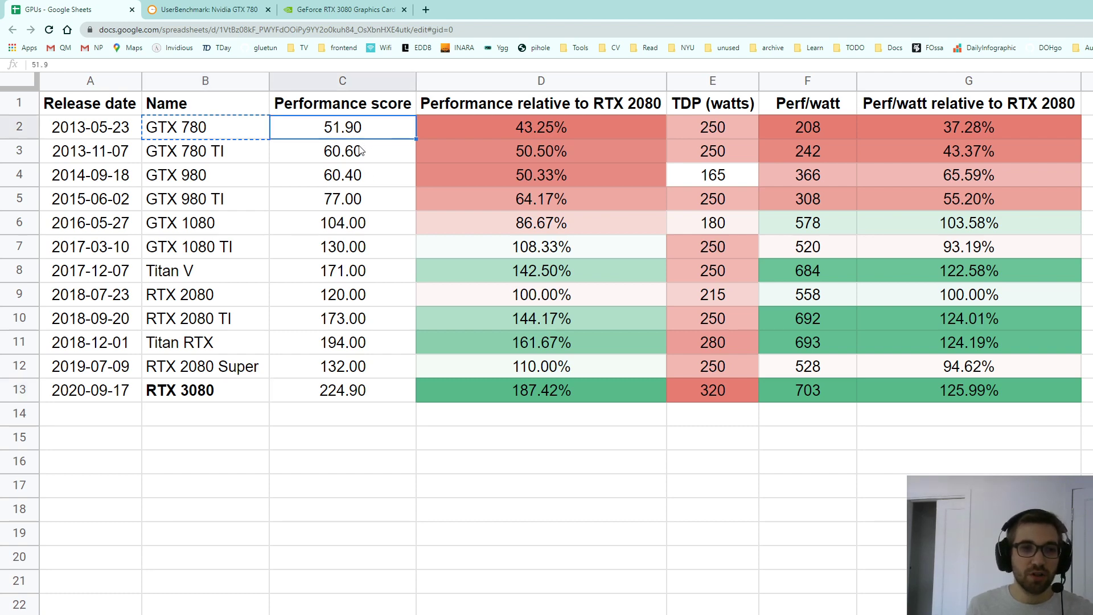
{"action": "left_click", "coordinate": [210, 9]}
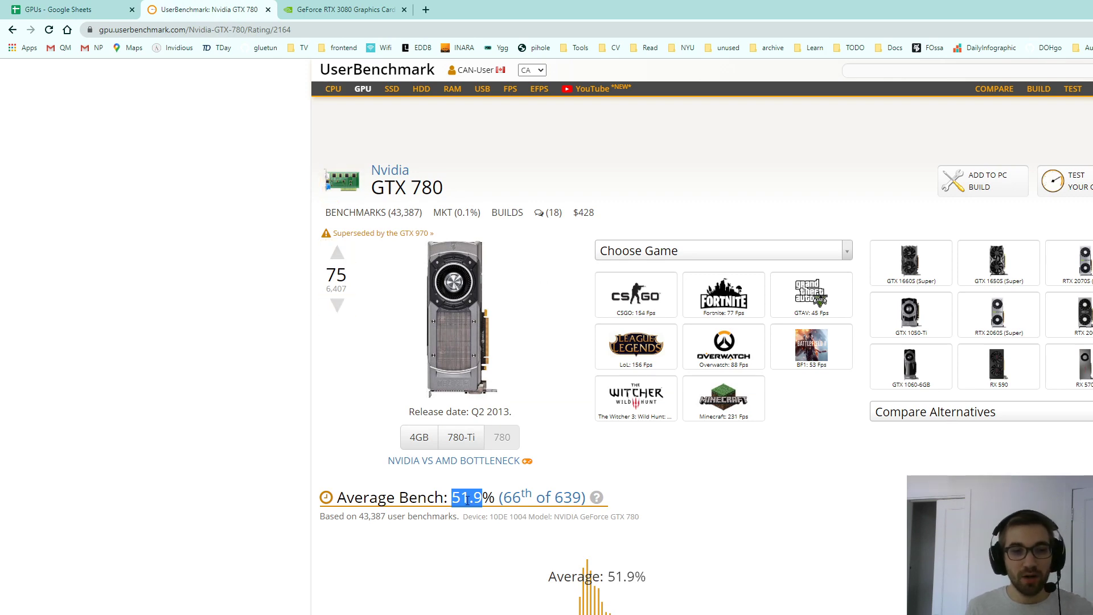
{"action": "left_click", "coordinate": [94, 6]}
{"action": "left_click", "coordinate": [362, 176]}
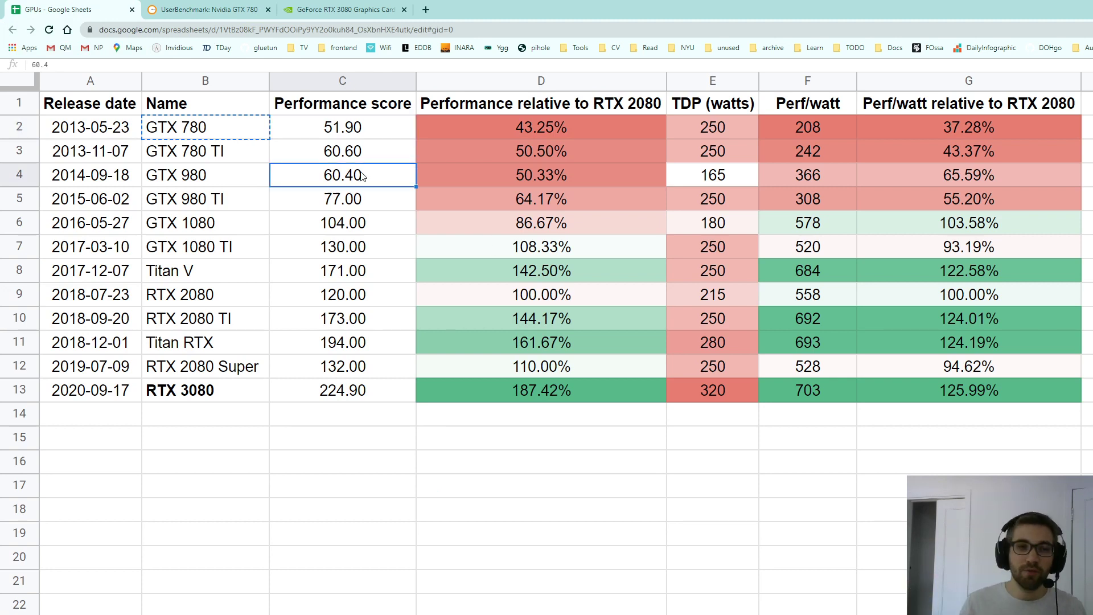
Step: Examine the performance scores from GTX 780 to RTX 2080 Super, the RTX 3080's score formula, and the RTX 2080 TI score it references
{"action": "left_click_drag", "start_coordinate": [348, 128], "coordinate": [367, 367]}
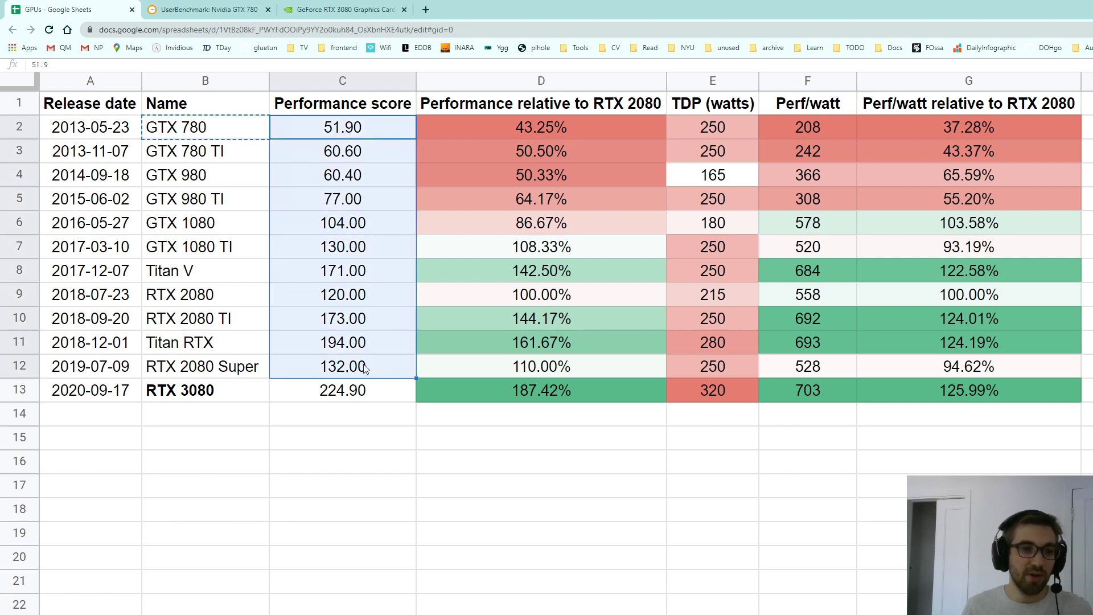
{"action": "left_click", "coordinate": [334, 395]}
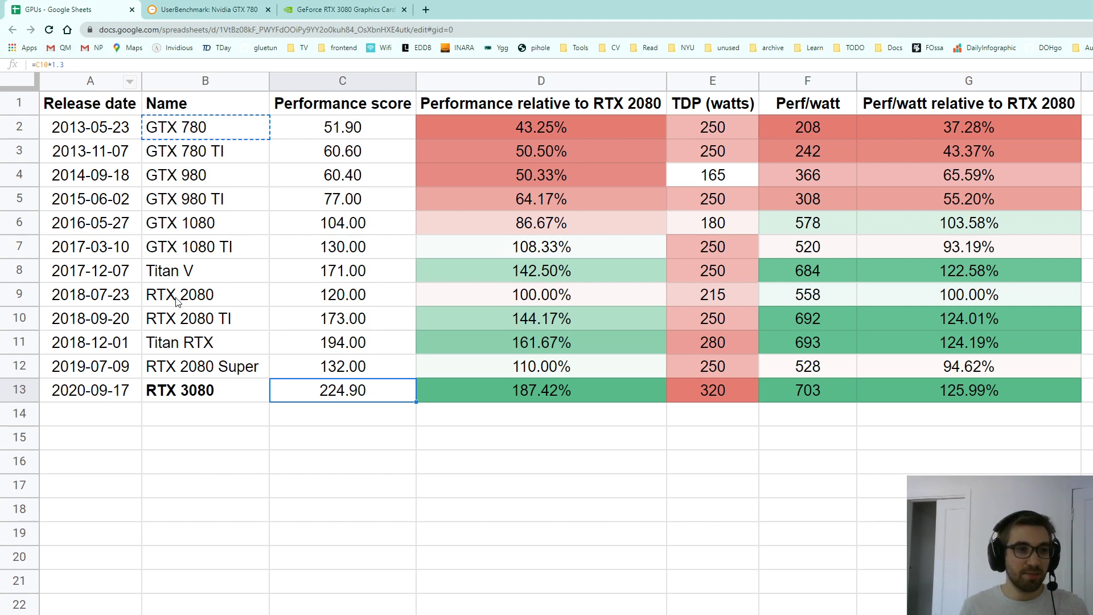
{"action": "left_click", "coordinate": [330, 323]}
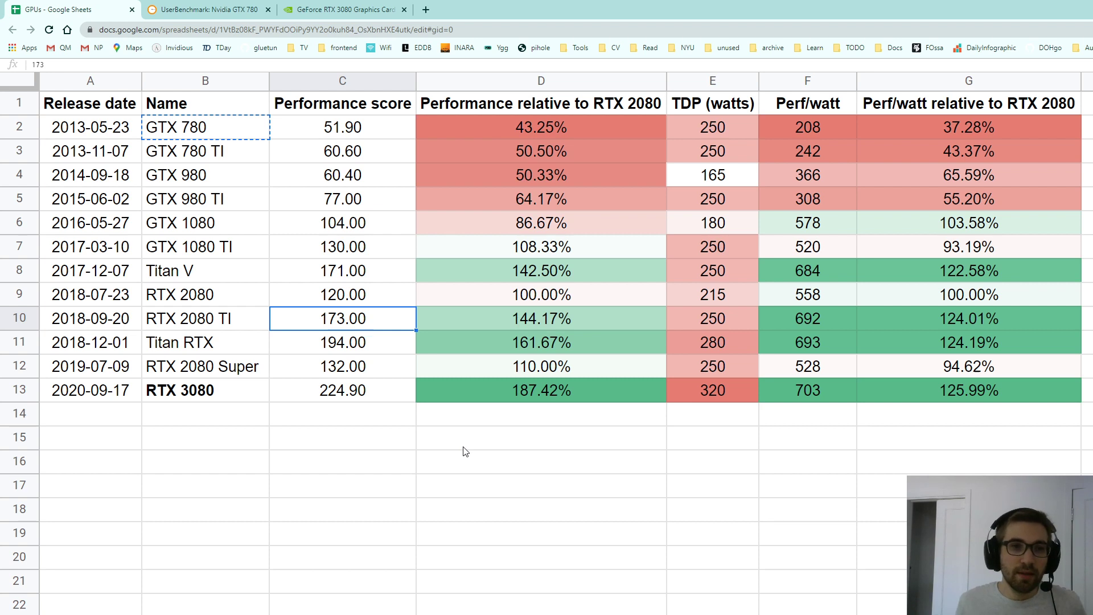
Step: Inspect performance relative to RTX 2080 for the GTX 780, RTX 2080, RTX 2080 TI, Titan V and RTX 3080
{"action": "left_click", "coordinate": [589, 137]}
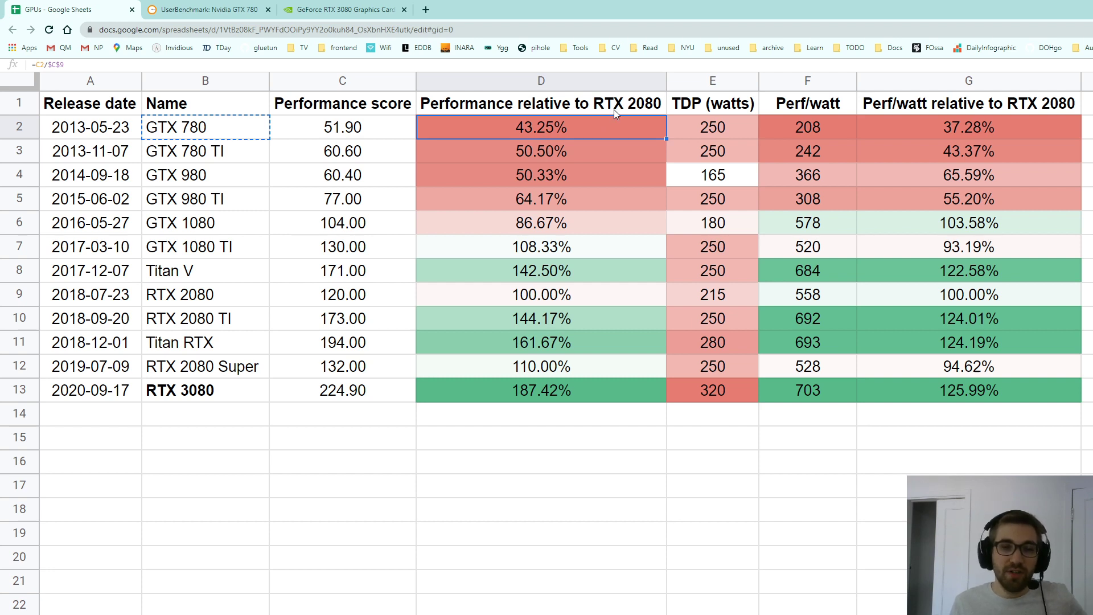
{"action": "left_click_drag", "start_coordinate": [236, 296], "coordinate": [480, 302]}
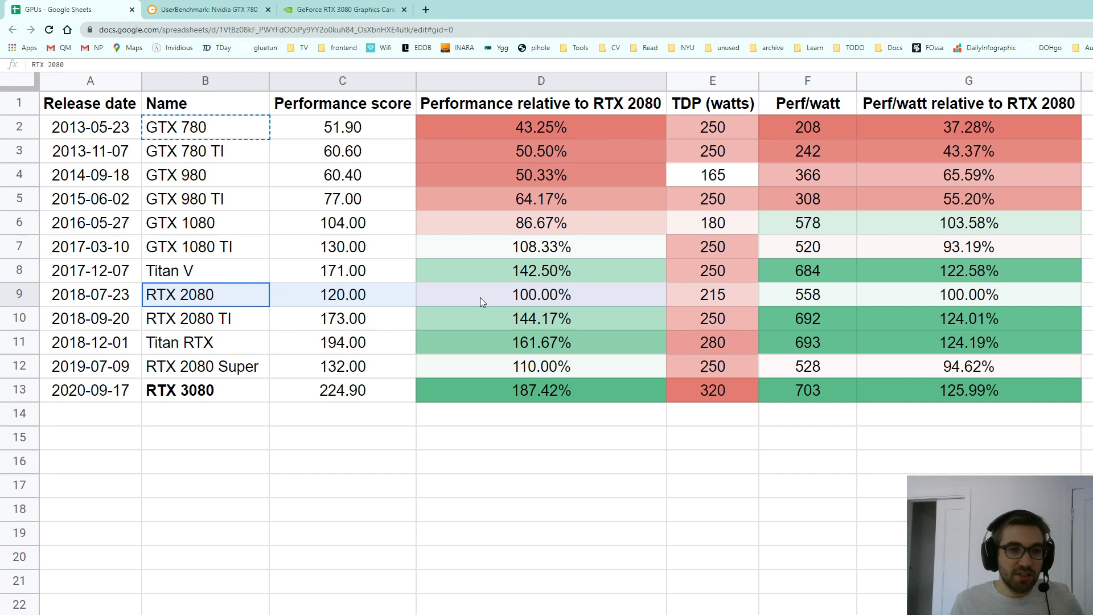
{"action": "left_click", "coordinate": [573, 297]}
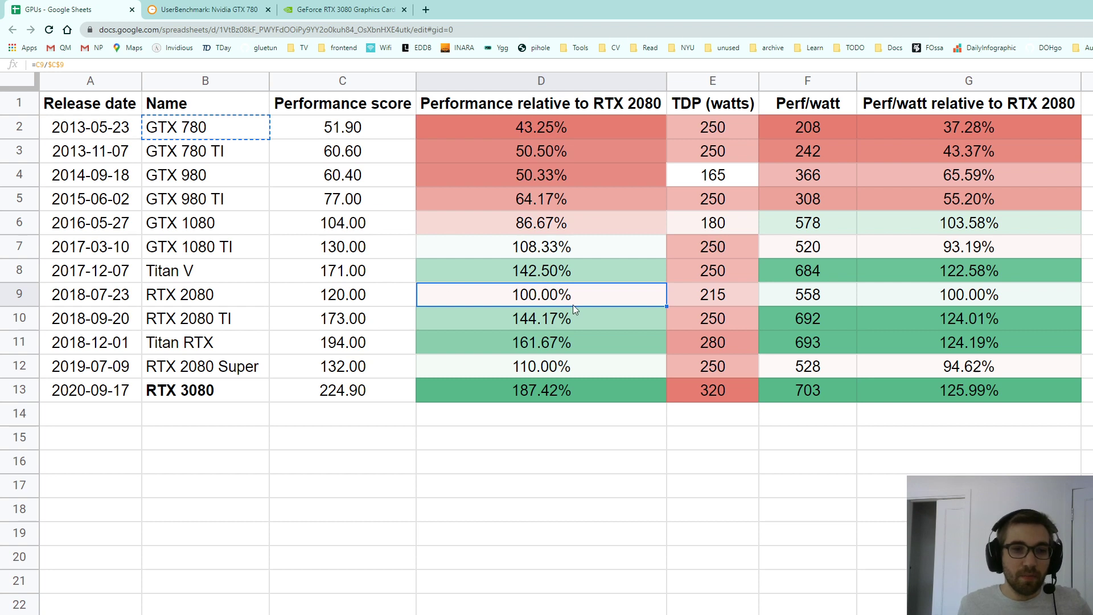
{"action": "left_click", "coordinate": [538, 324]}
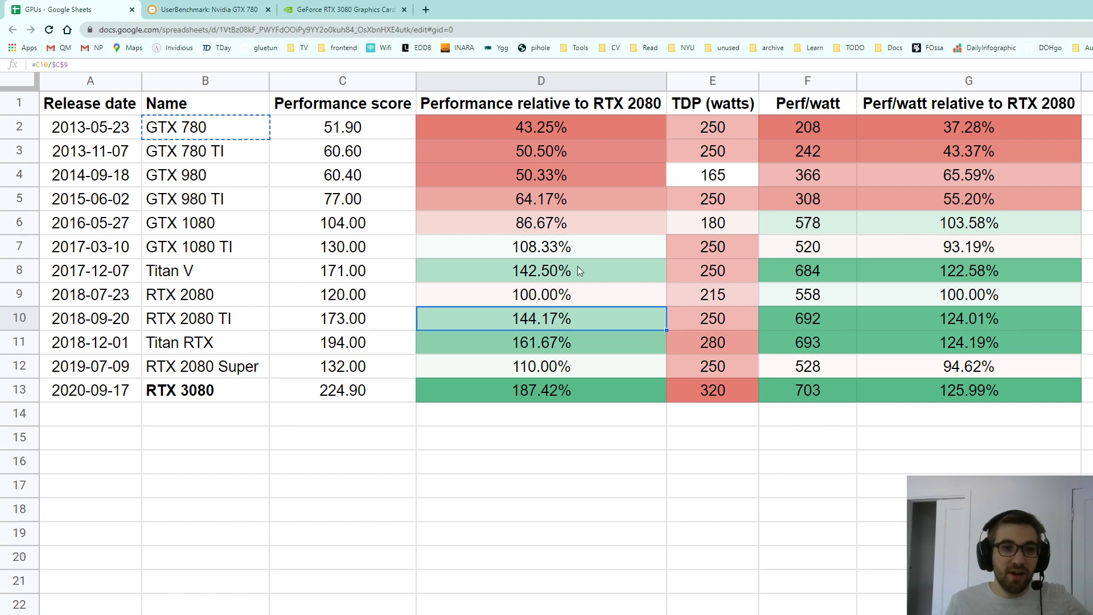
{"action": "left_click", "coordinate": [555, 272]}
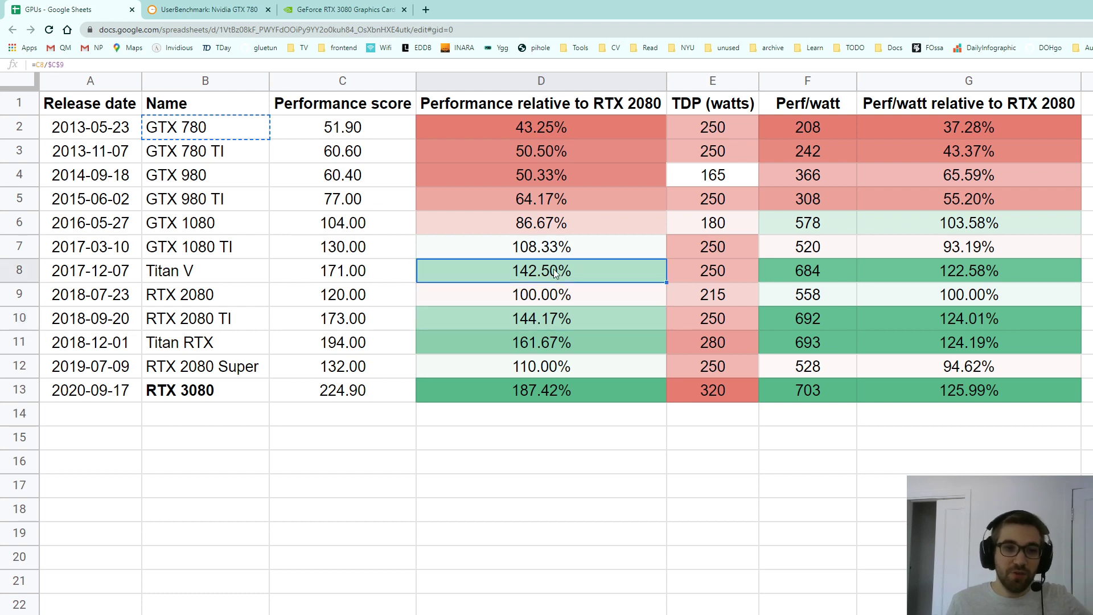
{"action": "left_click", "coordinate": [544, 393]}
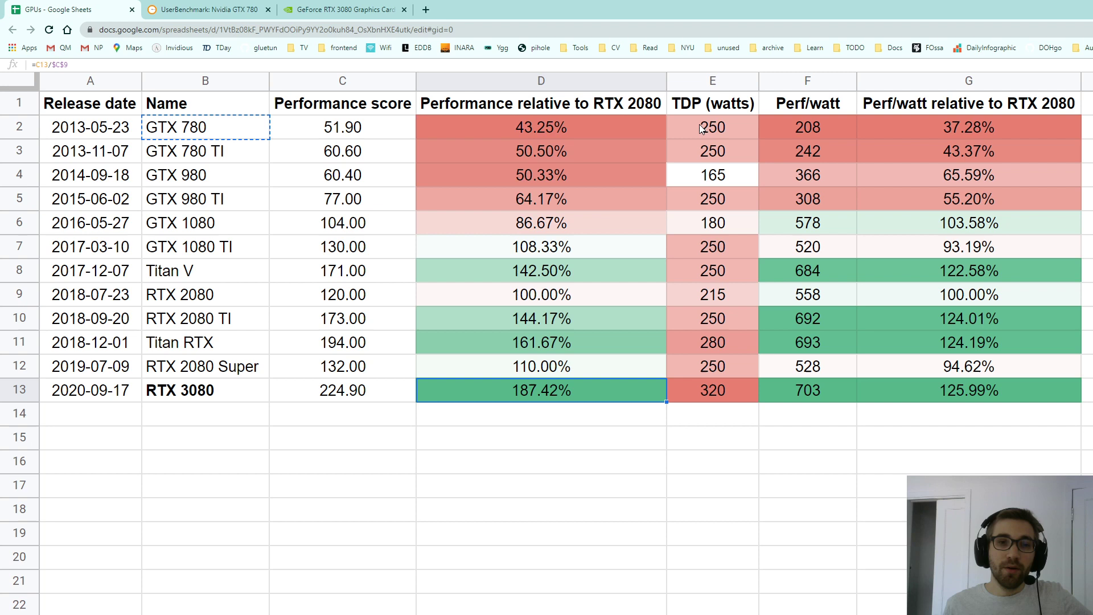
Step: Compare the TDP of the RTX 3080 with that of the RTX 2080
{"action": "left_click", "coordinate": [732, 395]}
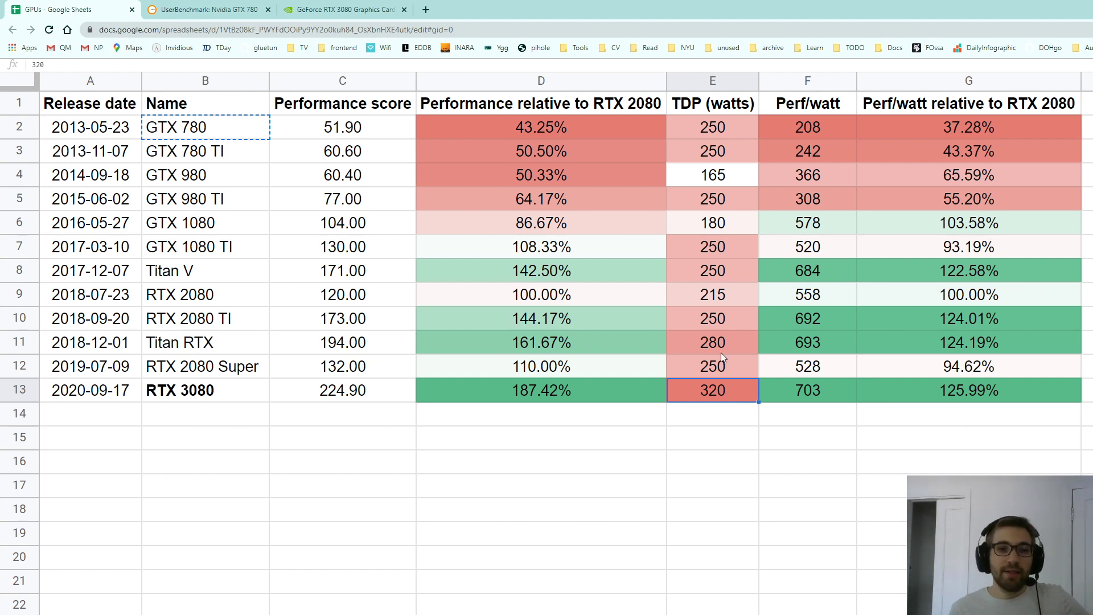
{"action": "left_click", "coordinate": [711, 295]}
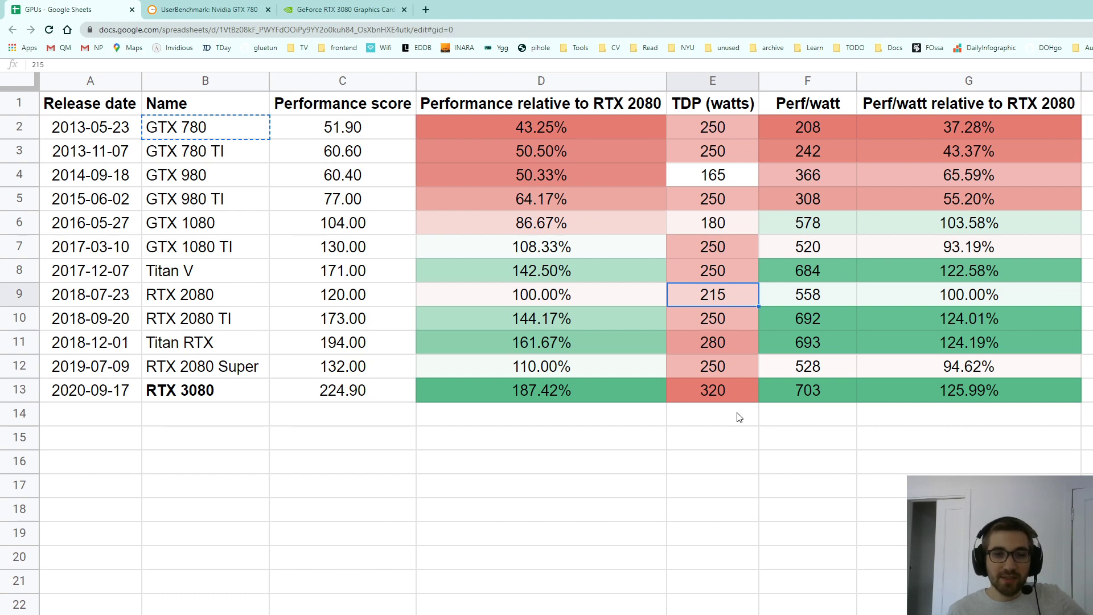
{"action": "left_click", "coordinate": [731, 397]}
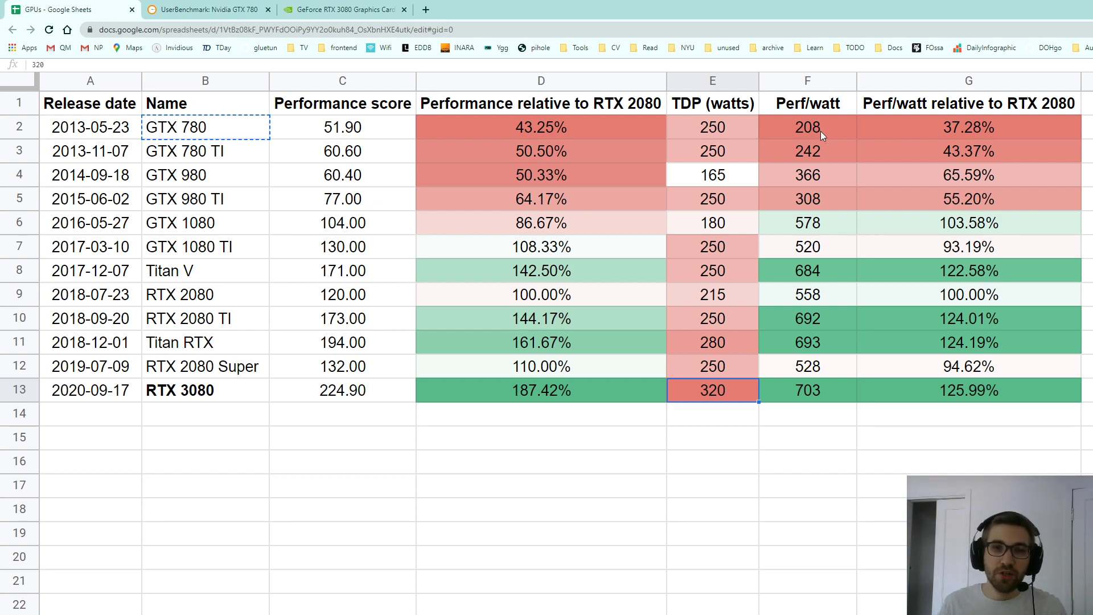
Step: Inspect the GTX 780's perf/watt formula with its score and TDP inputs, and select the perf/watt values of all cards
{"action": "left_click", "coordinate": [821, 131]}
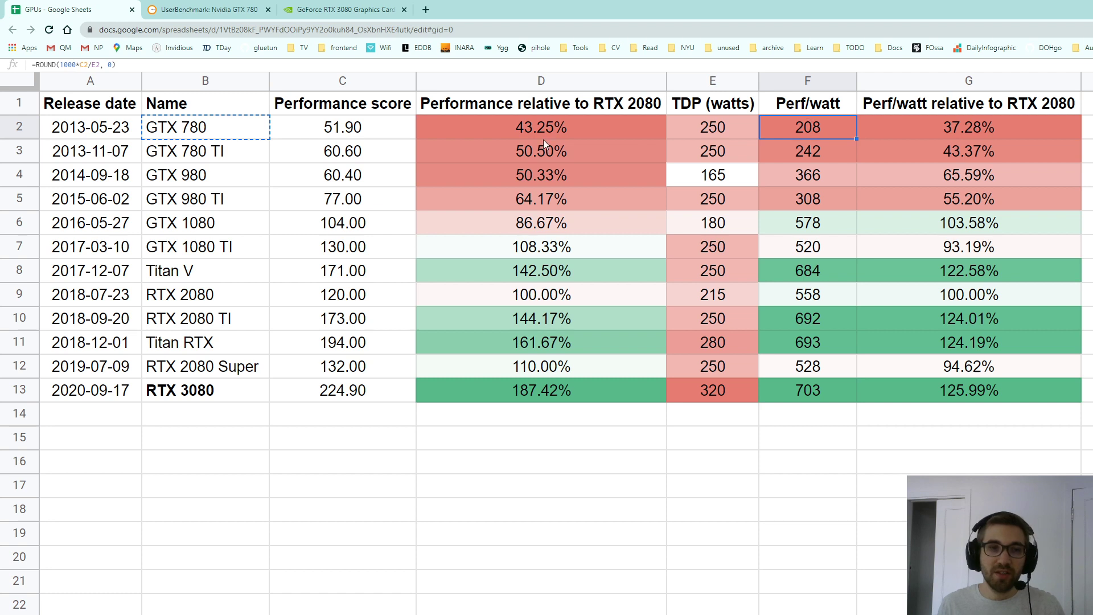
{"action": "left_click", "coordinate": [341, 130]}
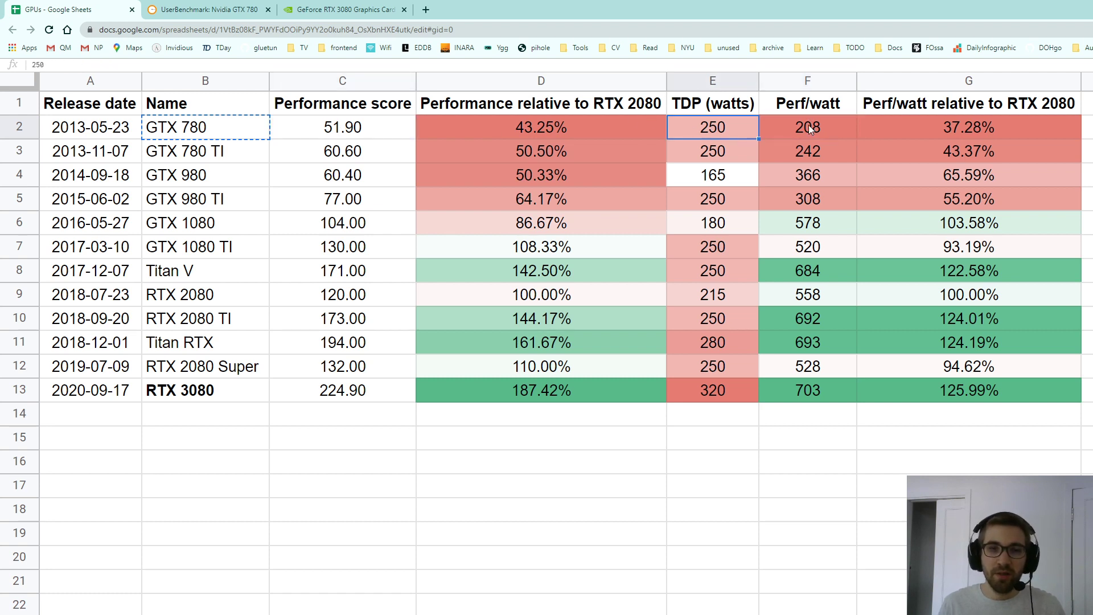
{"action": "left_click_drag", "start_coordinate": [808, 126], "coordinate": [797, 393]}
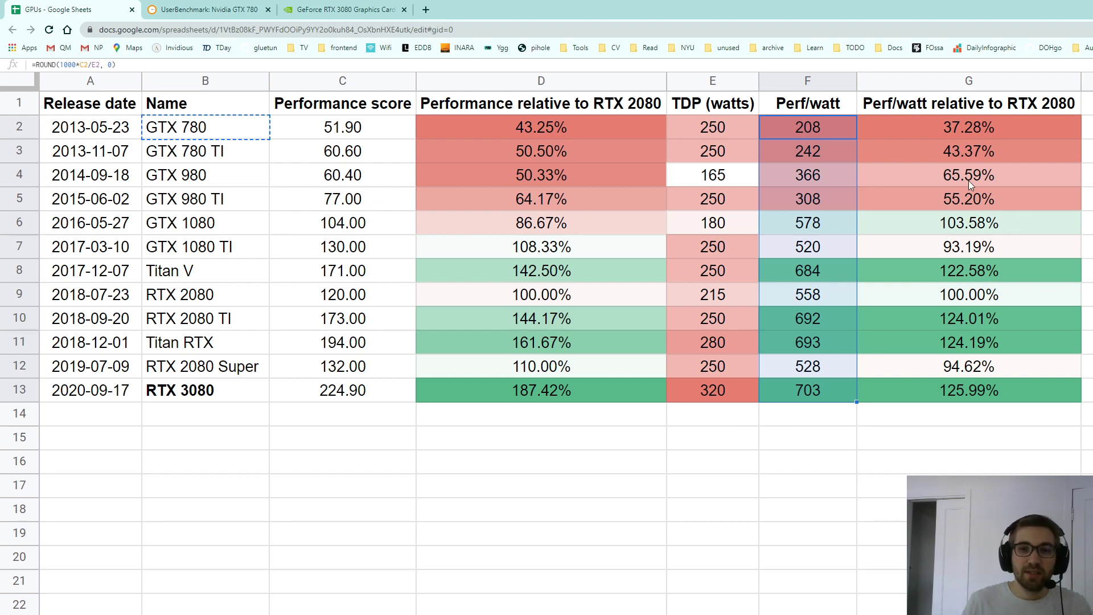
Step: Check the Titan V's relative perf/watt formula and review the perf/watt column, finishing on the GTX 780's value
{"action": "left_click", "coordinate": [910, 263]}
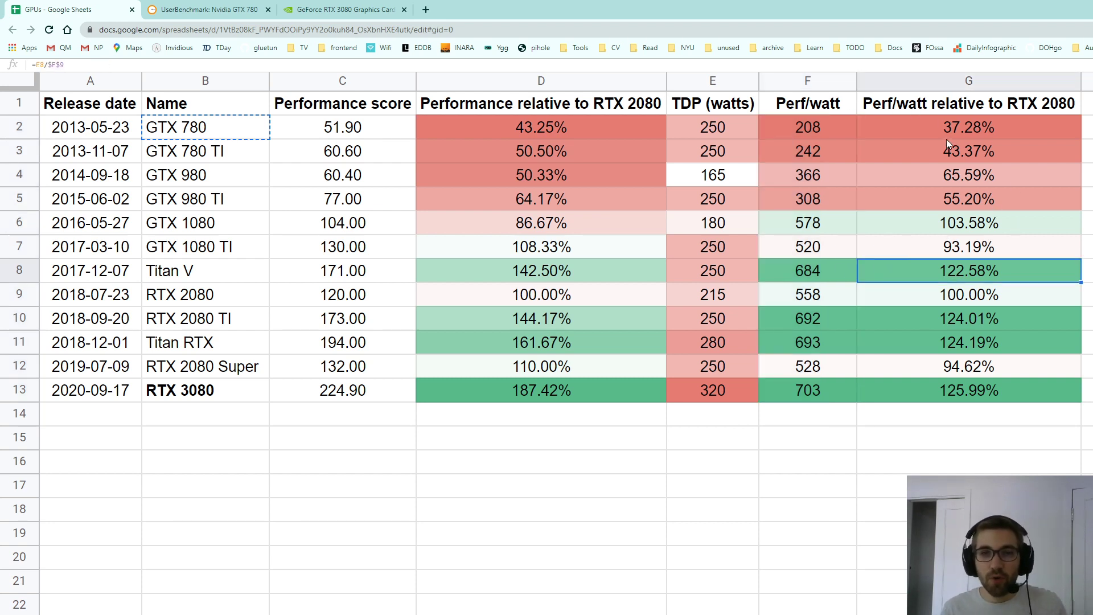
{"action": "left_click_drag", "start_coordinate": [801, 135], "coordinate": [797, 392]}
{"action": "left_click", "coordinate": [809, 251]}
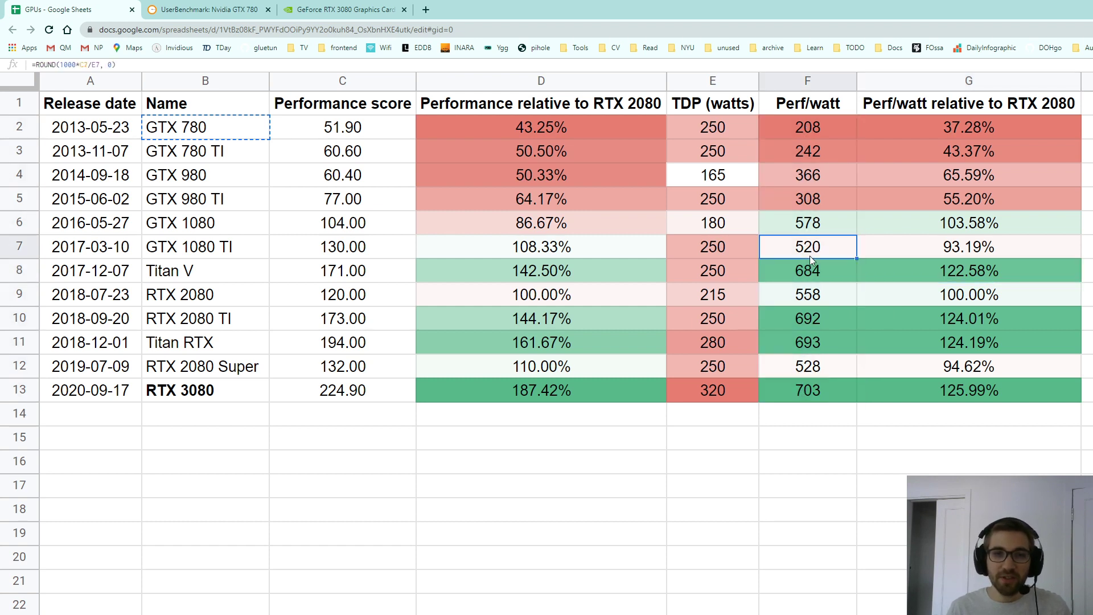
{"action": "left_click", "coordinate": [812, 194]}
{"action": "key", "text": "Up"}
{"action": "key", "text": "Up"}
{"action": "key", "text": "Up"}
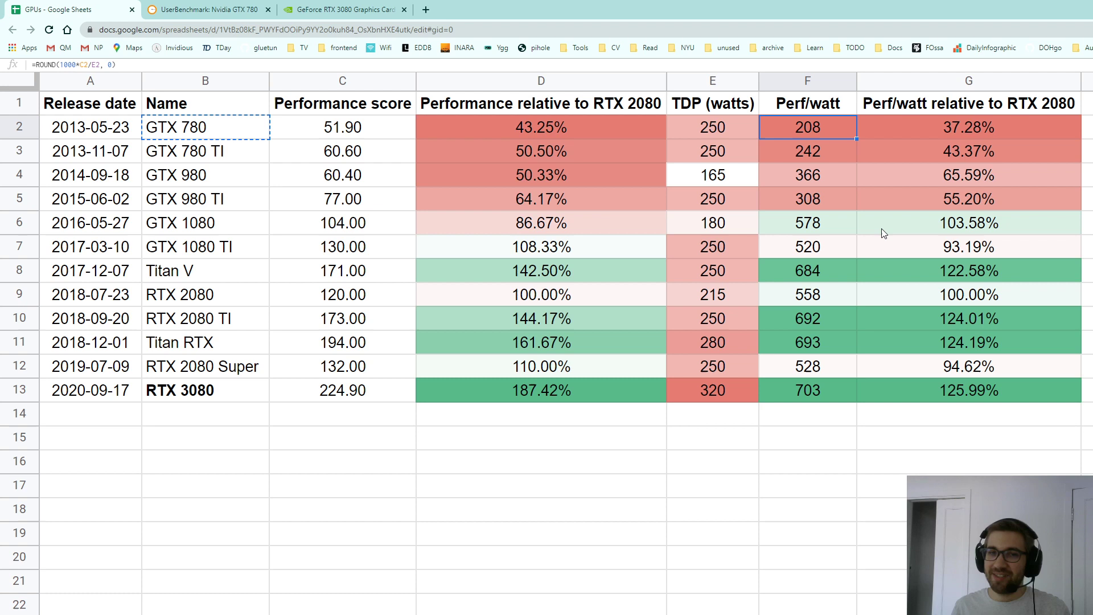
Step: Review the perf/watt values of the older cards one by one, from the GTX 780 TI to the Titan V
{"action": "key", "text": "Down"}
{"action": "key", "text": "Down"}
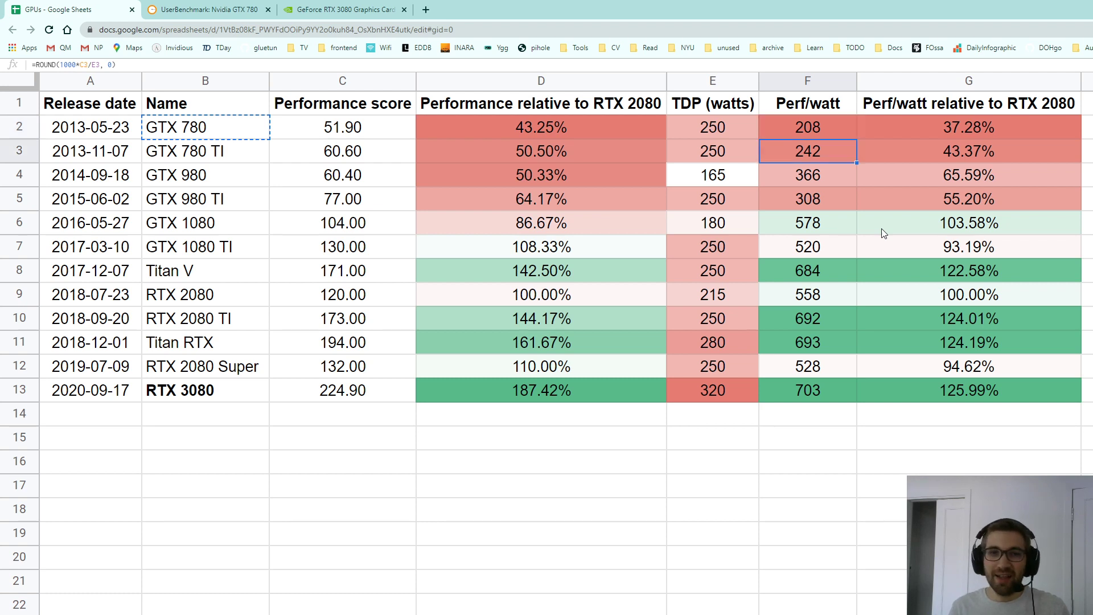
{"action": "key", "text": "Down"}
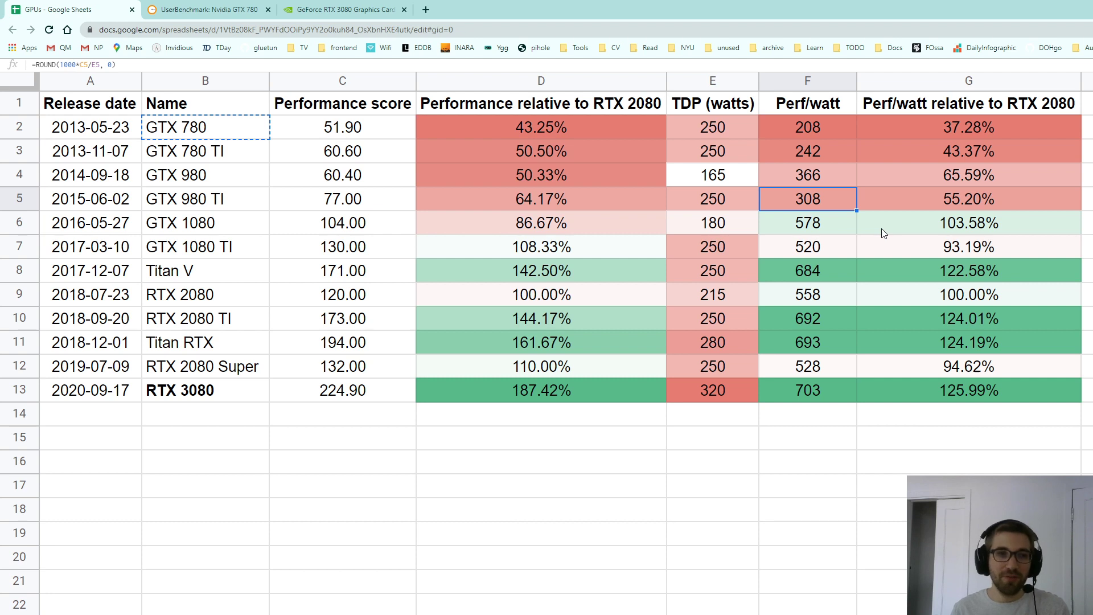
{"action": "key", "text": "Down"}
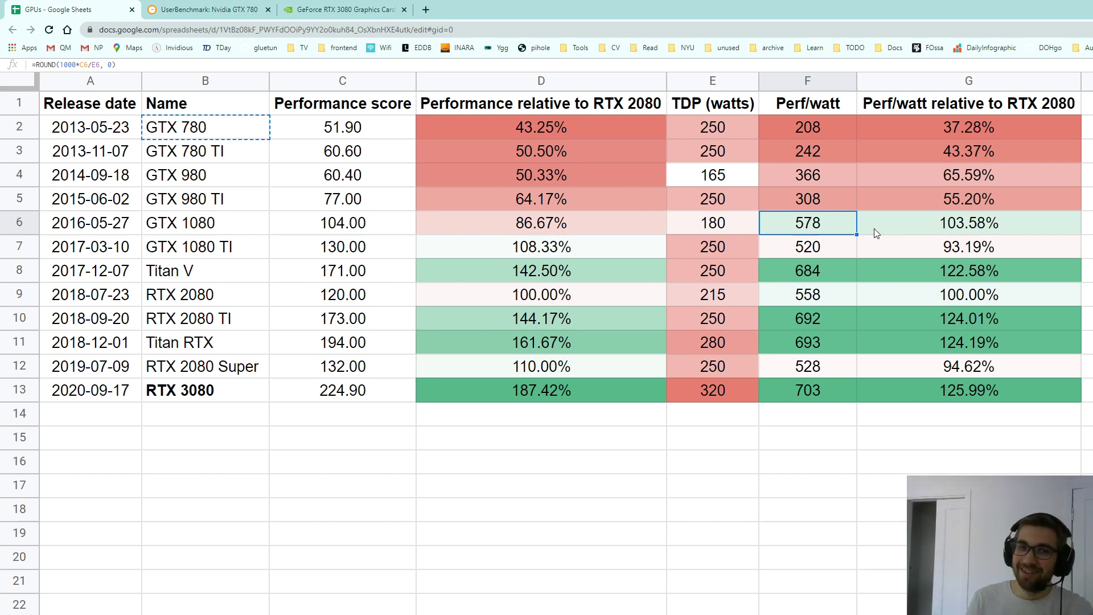
{"action": "left_click", "coordinate": [827, 251]}
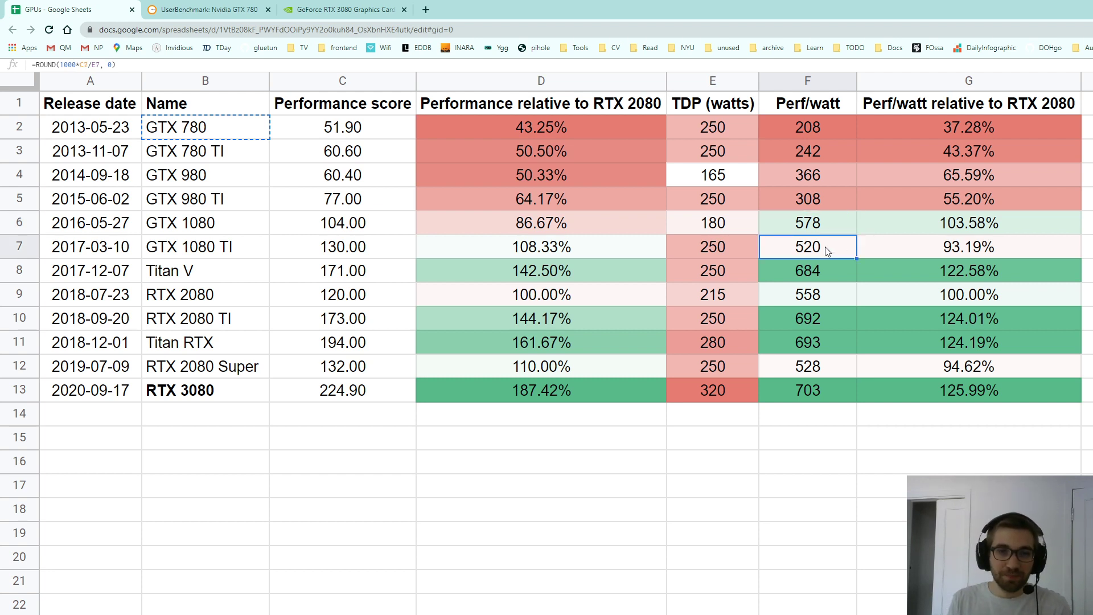
{"action": "key", "text": "Down"}
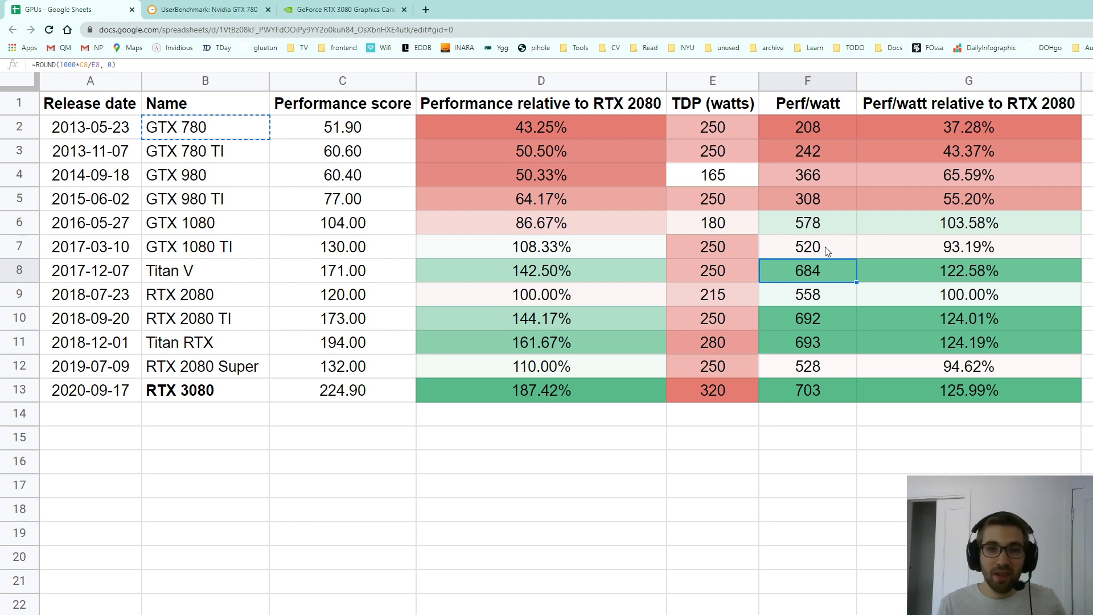
Step: Compare the perf/watt of the RTX 2080 with the RTX 2080 TI and Titan RTX, finishing on the Titan RTX
{"action": "key", "text": "Down"}
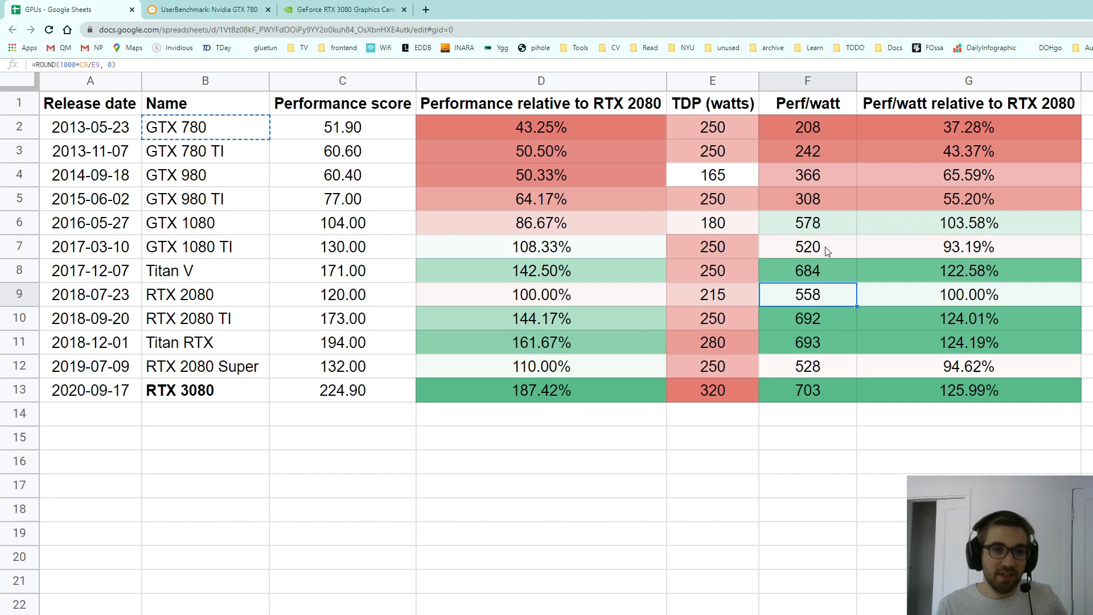
{"action": "key", "text": "Down"}
{"action": "key", "text": "Down"}
{"action": "key", "text": "Up"}
{"action": "key", "text": "Up"}
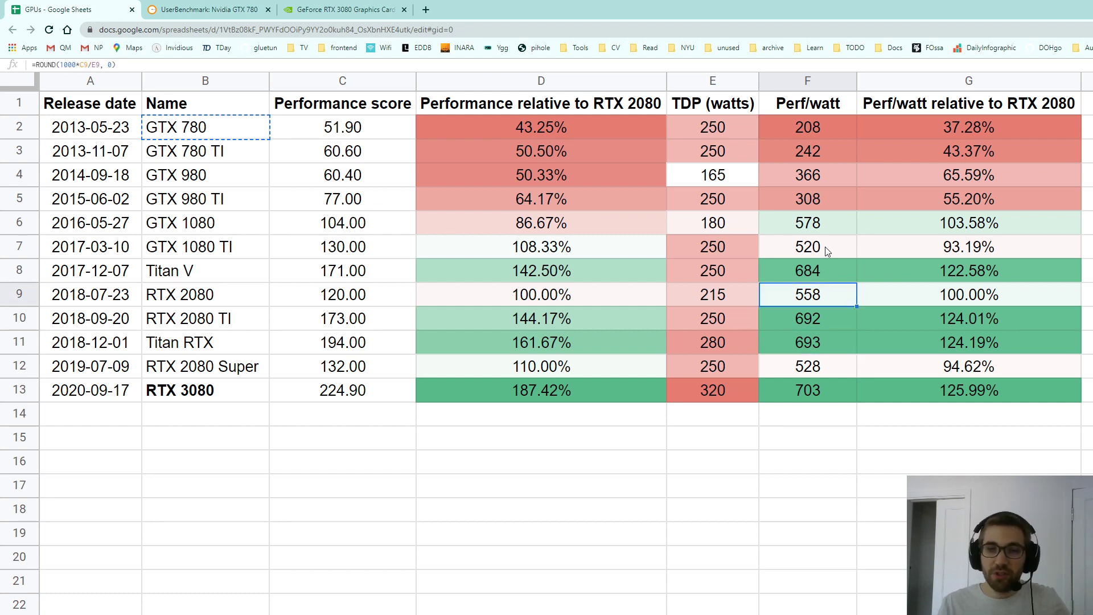
{"action": "key", "text": "Down"}
{"action": "key", "text": "Down"}
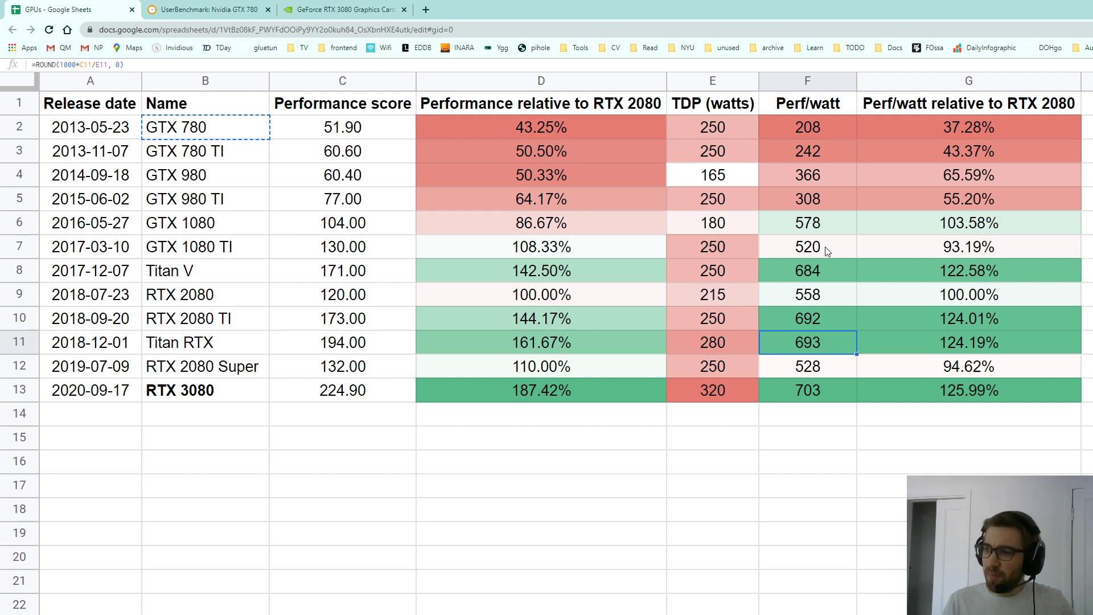
Step: Check the Titan RTX's performance relative to RTX 2080 and return to its perf/watt value
{"action": "key", "text": "Left"}
{"action": "key", "text": "Left"}
{"action": "key", "text": "Left"}
{"action": "key", "text": "Left"}
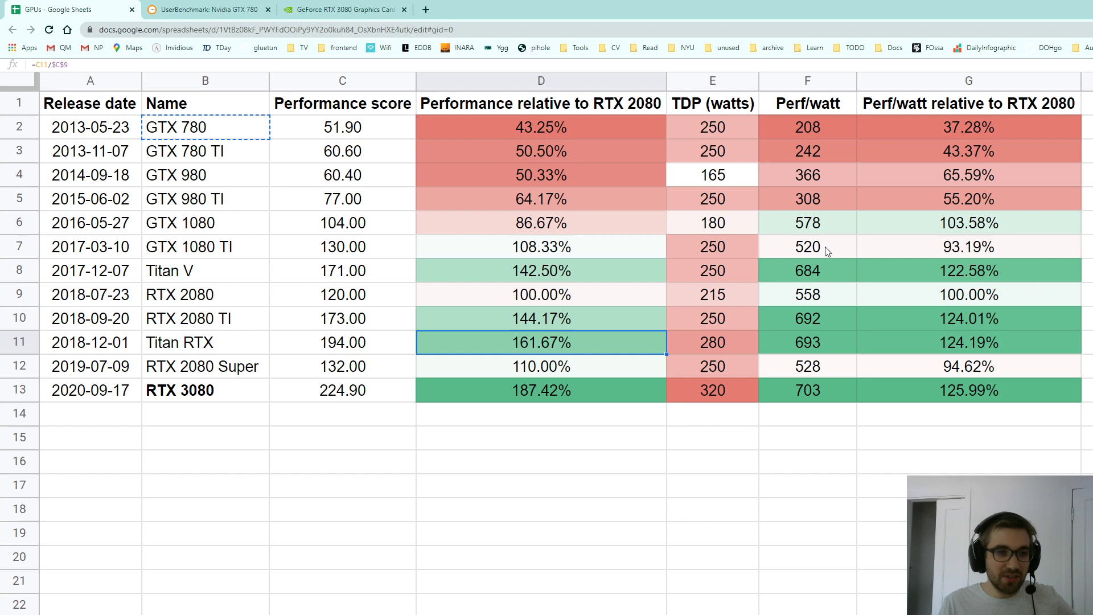
{"action": "key", "text": "Right"}
{"action": "key", "text": "Right"}
{"action": "key", "text": "Right"}
{"action": "key", "text": "Right"}
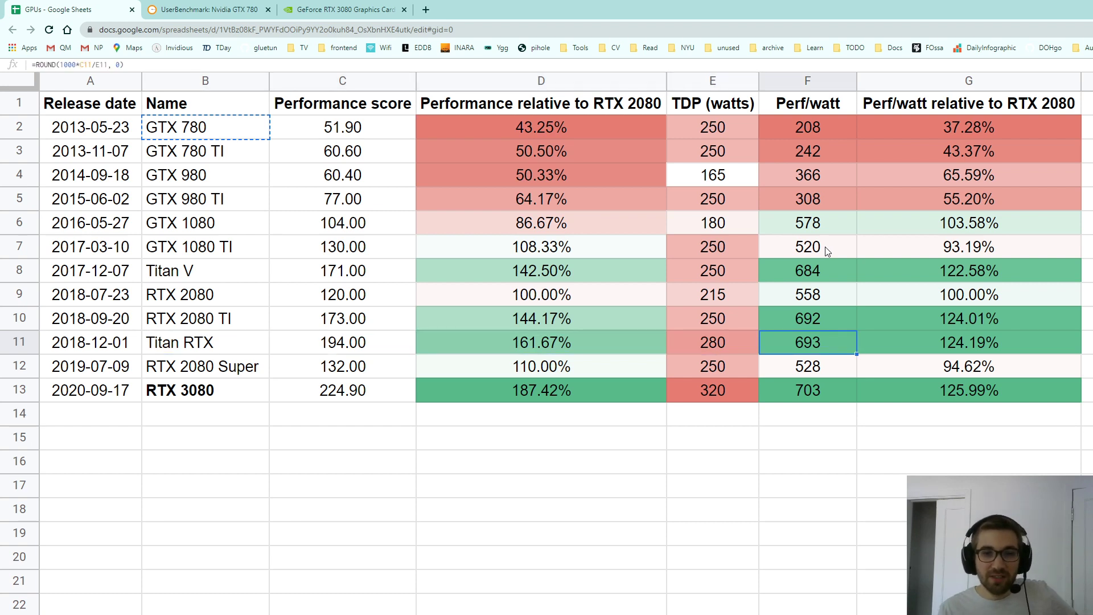
Step: Inspect the RTX 3080's perf/watt and go back up the column to the GTX 1080's value
{"action": "key", "text": "Down"}
{"action": "key", "text": "Down"}
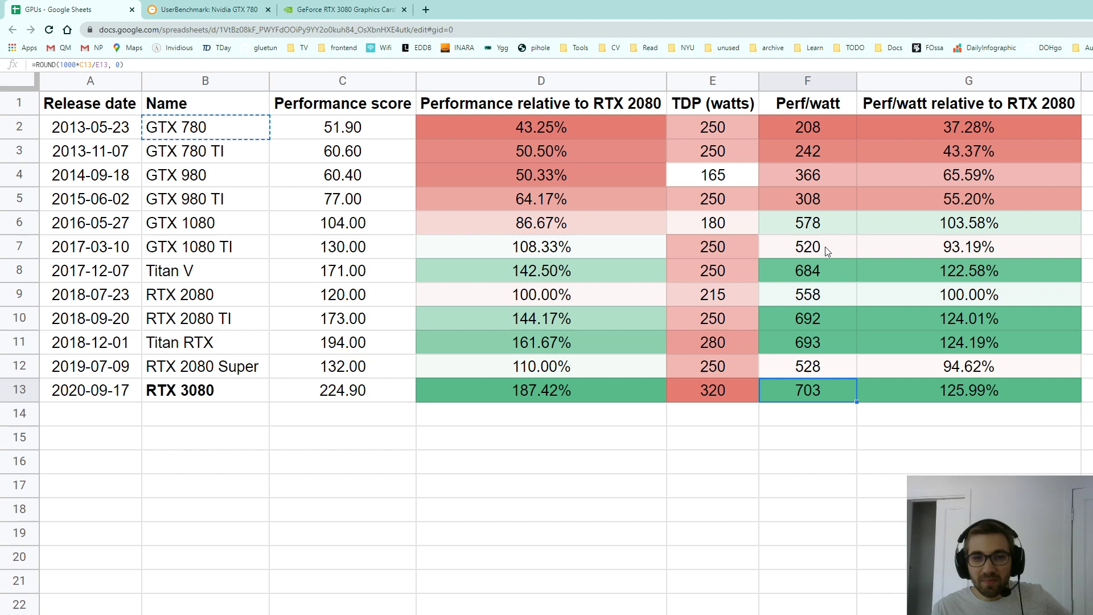
{"action": "key", "text": "Up"}
{"action": "key", "text": "Up"}
{"action": "key", "text": "Up"}
{"action": "key", "text": "Up"}
{"action": "key", "text": "Up"}
{"action": "key", "text": "Up"}
{"action": "key", "text": "Up"}
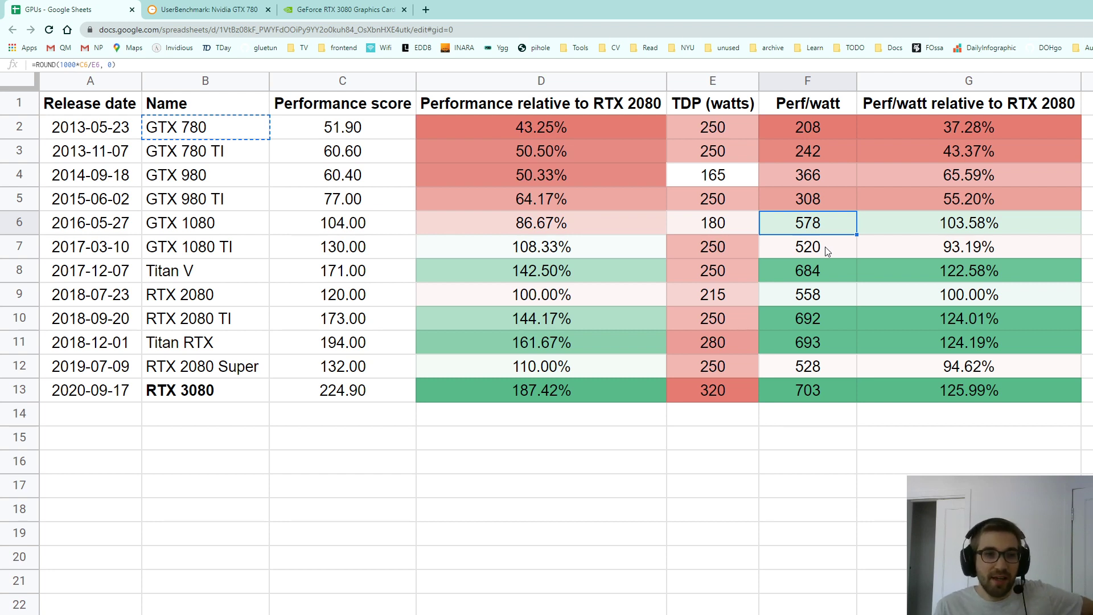
Step: Compare the GTX 1080's perf/watt with that of the RTX 2080, going back and forth between them
{"action": "key", "text": "Down"}
{"action": "key", "text": "Down"}
{"action": "key", "text": "Down"}
{"action": "key", "text": "Down"}
{"action": "key", "text": "Up"}
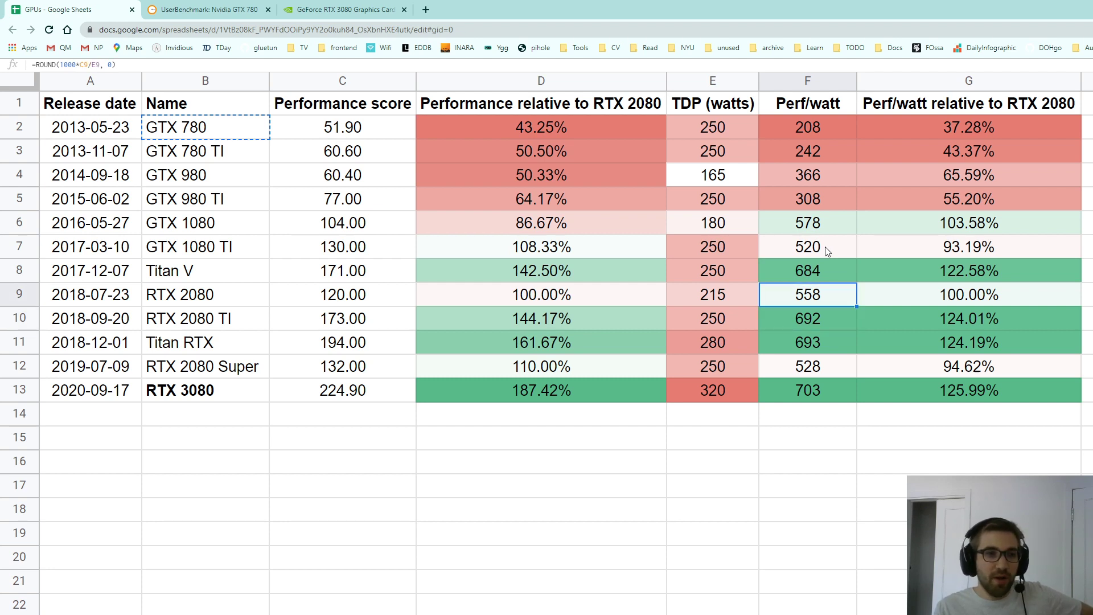
{"action": "key", "text": "Up"}
{"action": "key", "text": "Up"}
{"action": "key", "text": "Up"}
{"action": "key", "text": "Down"}
{"action": "key", "text": "Down"}
{"action": "key", "text": "Down"}
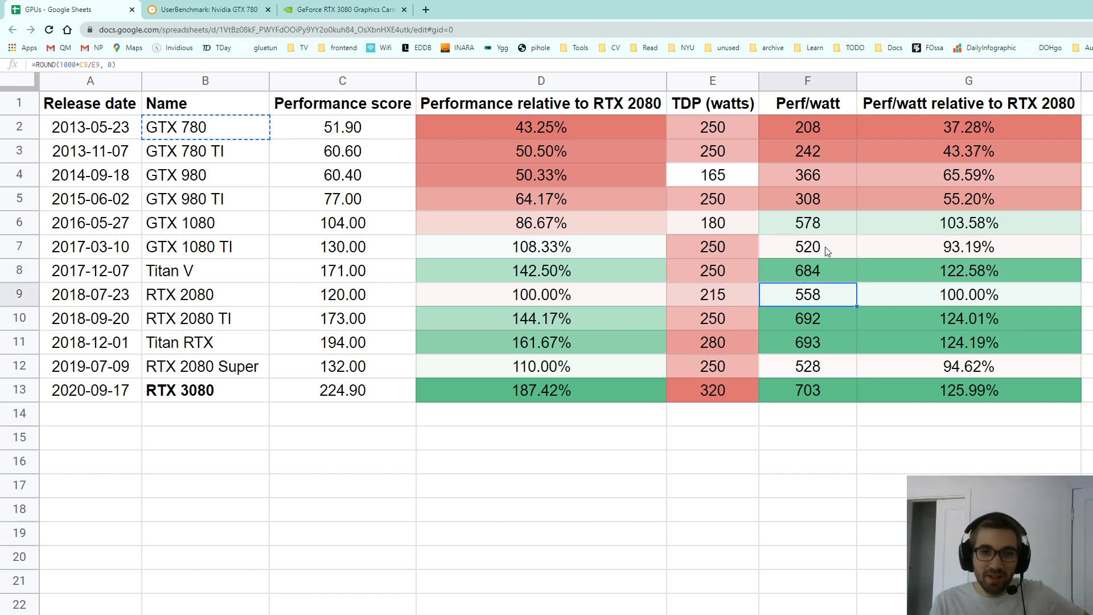
Step: Compare the perf/watt of the RTX 20-series cards and Titan RTX with that of the RTX 3080
{"action": "key", "text": "Down"}
{"action": "key", "text": "Down"}
{"action": "key", "text": "Up"}
{"action": "key", "text": "Up"}
{"action": "key", "text": "Up"}
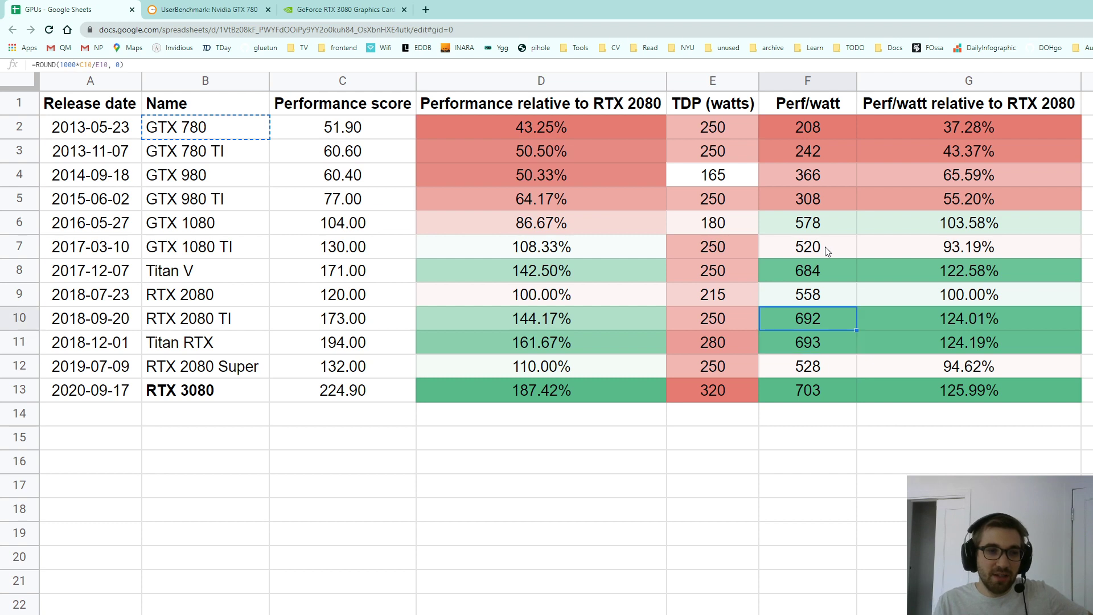
{"action": "key", "text": "Down"}
{"action": "key", "text": "Down"}
{"action": "key", "text": "Down"}
{"action": "key", "text": "Down"}
{"action": "key", "text": "Down"}
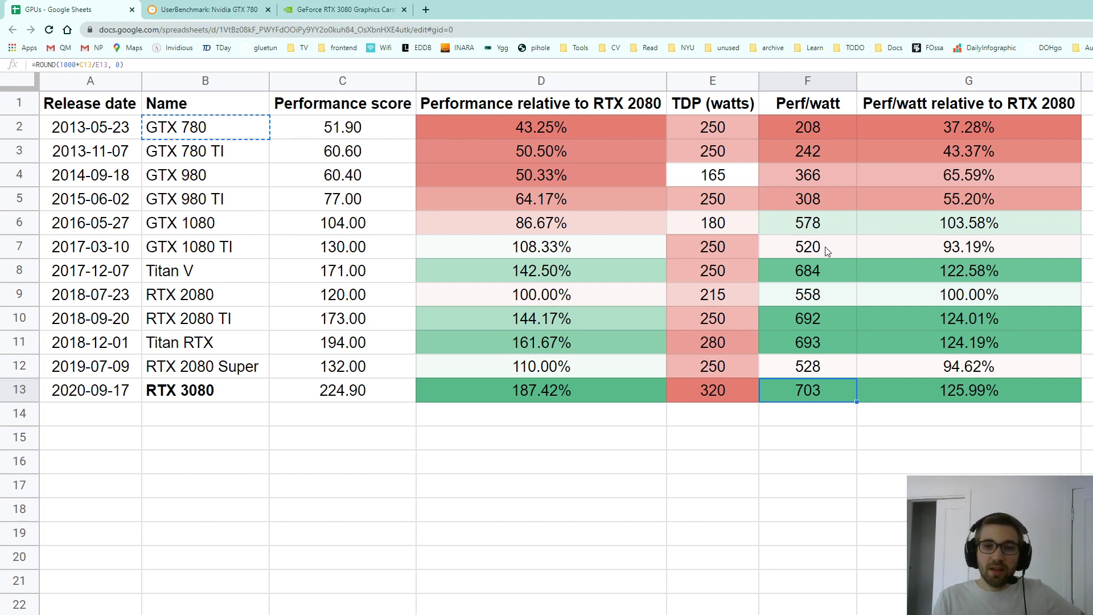
Step: Compare the RTX 3080's perf/watt relative to RTX 2080 with the RTX 2080 baseline row
{"action": "key", "text": "Right"}
{"action": "key", "text": "Up"}
{"action": "key", "text": "Up"}
{"action": "key", "text": "Up"}
{"action": "key", "text": "Up"}
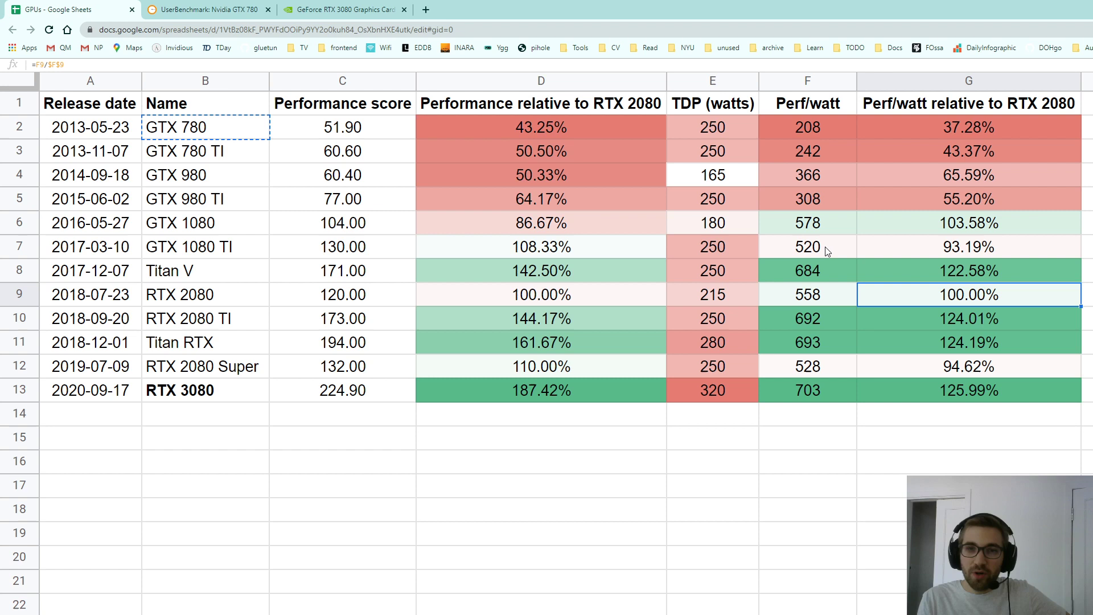
{"action": "key", "text": "Up"}
{"action": "key", "text": "Down"}
{"action": "key", "text": "Down"}
{"action": "key", "text": "Down"}
{"action": "key", "text": "Down"}
{"action": "key", "text": "Down"}
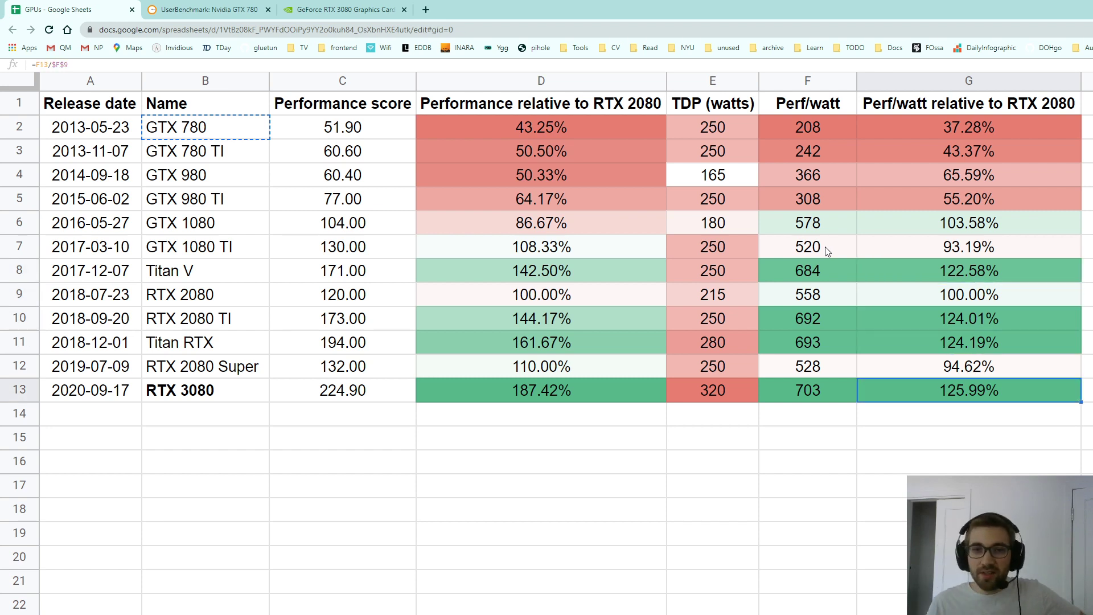
Step: Compare the relative perf/watt of the RTX 2080 TI with that of the RTX 3080
{"action": "key", "text": "Up"}
{"action": "key", "text": "Up"}
{"action": "key", "text": "Up"}
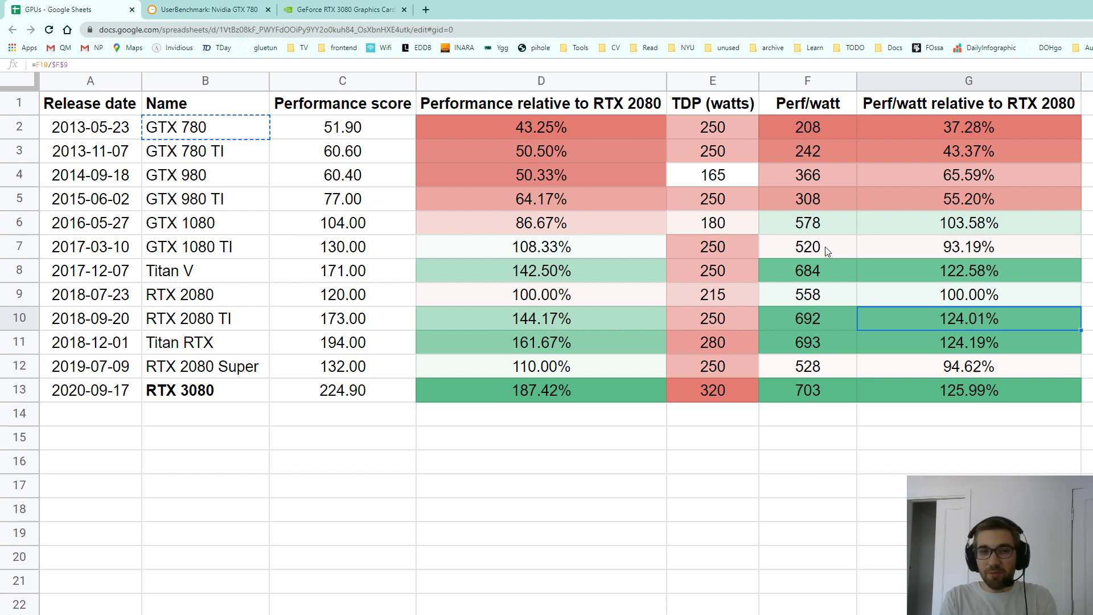
{"action": "key", "text": "Down"}
{"action": "key", "text": "Down"}
{"action": "key", "text": "Down"}
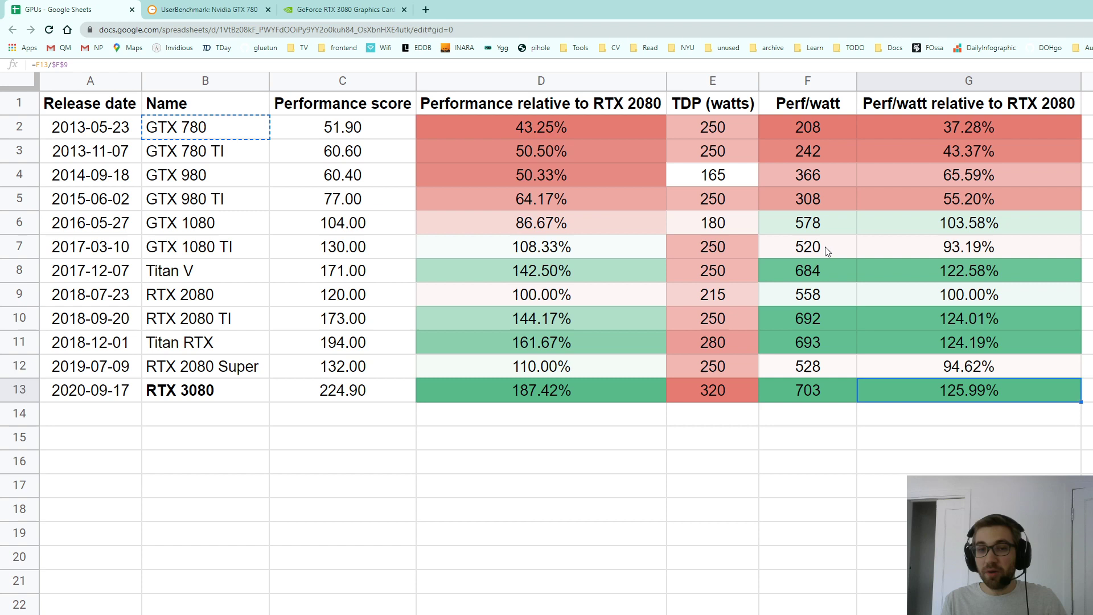
Step: Inspect the RTX 3080's TDP in watts, keeping its cell selected
{"action": "key", "text": "Left"}
{"action": "key", "text": "Left"}
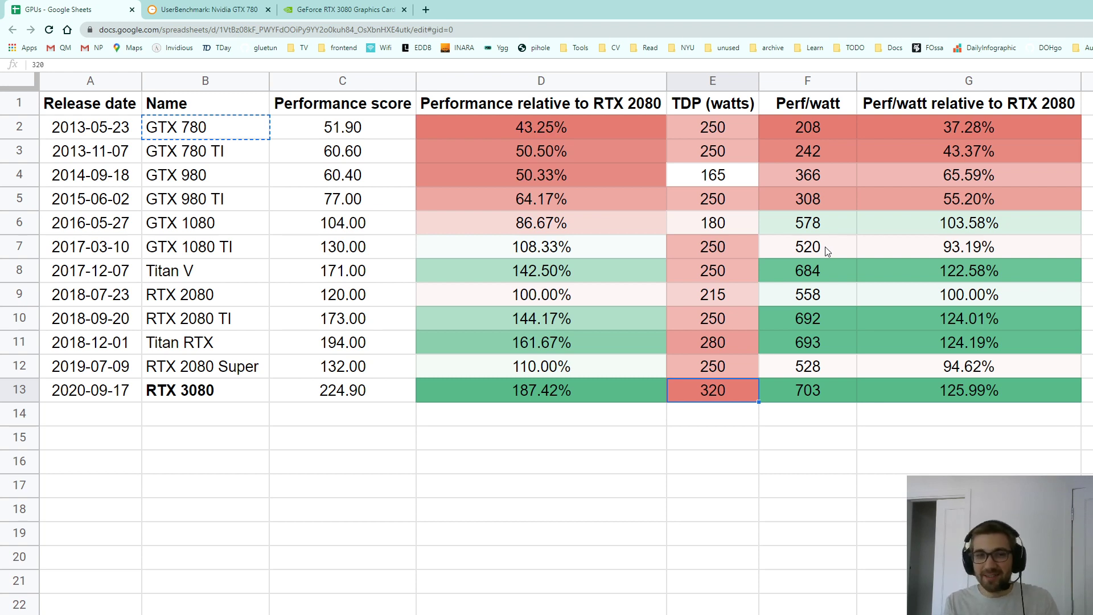
{"action": "key", "text": "Down"}
{"action": "key", "text": "Up"}
{"action": "key", "text": "Down"}
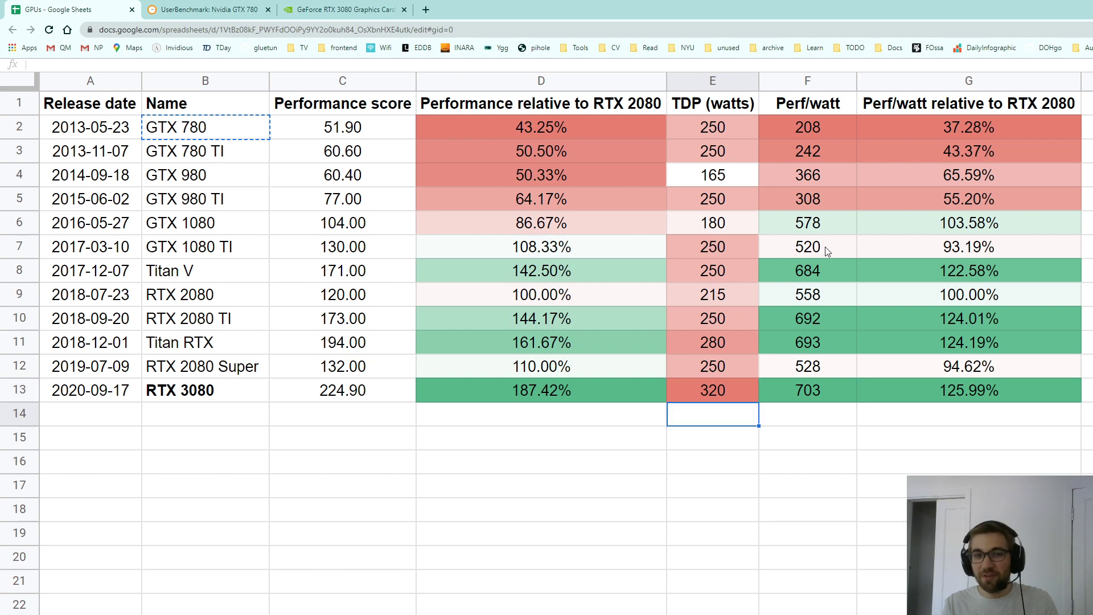
{"action": "key", "text": "Up"}
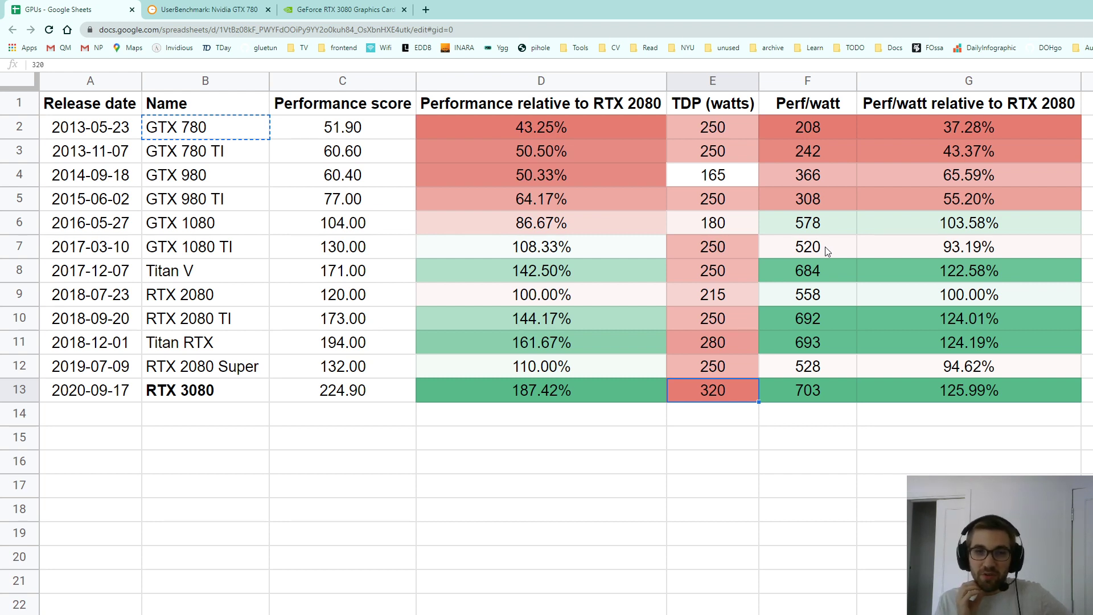
Step: Check the RTX 3080's perf/watt formula and select the empty cell below its relative perf/watt
{"action": "left_click", "coordinate": [811, 413]}
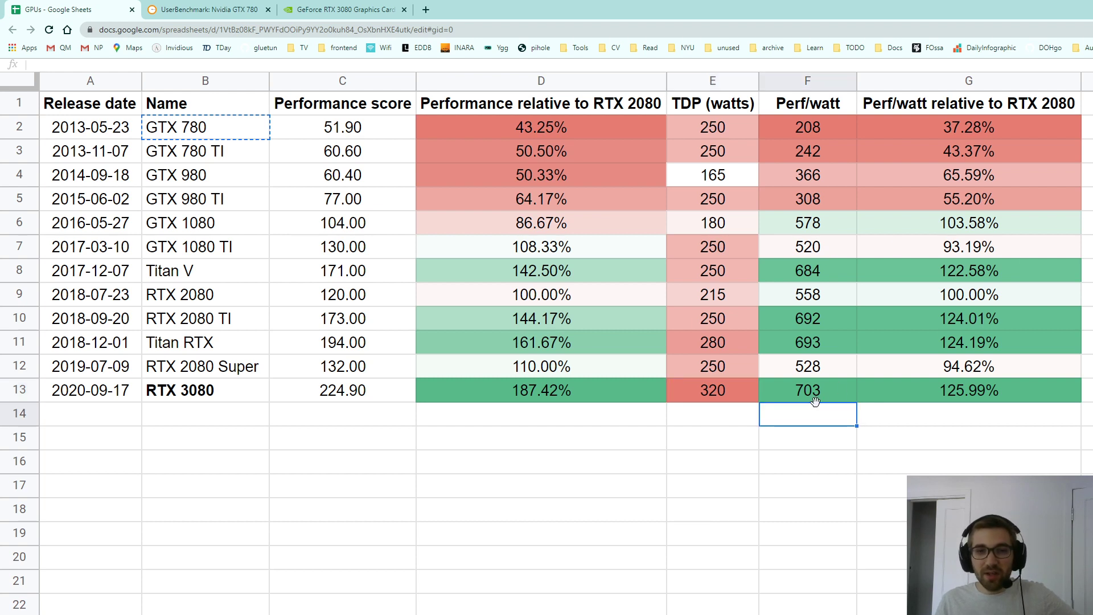
{"action": "left_click", "coordinate": [814, 397]}
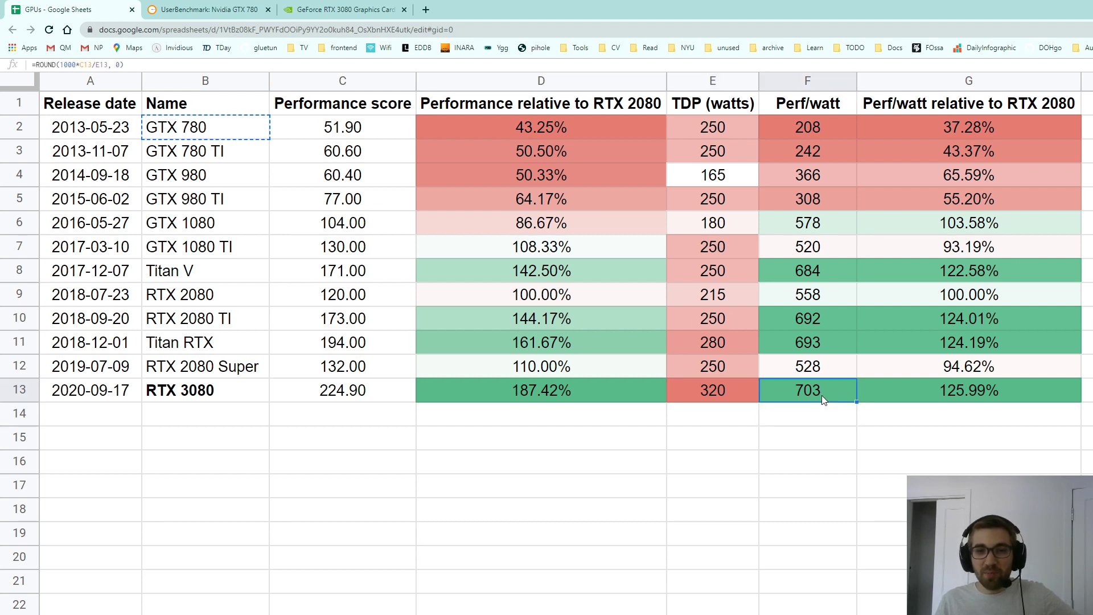
{"action": "left_click", "coordinate": [826, 425]}
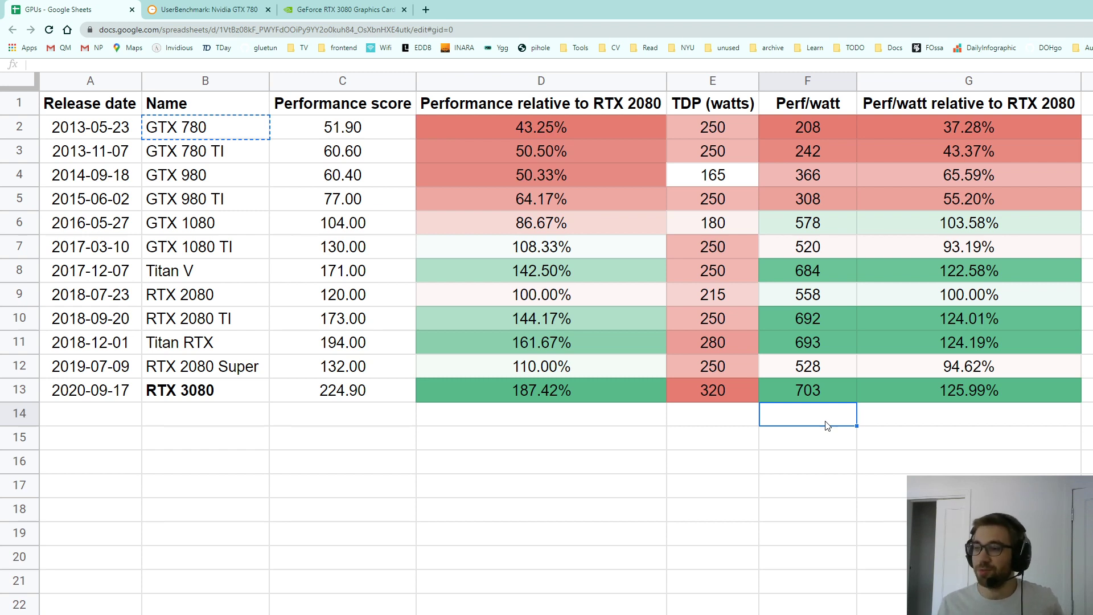
{"action": "left_click", "coordinate": [903, 424]}
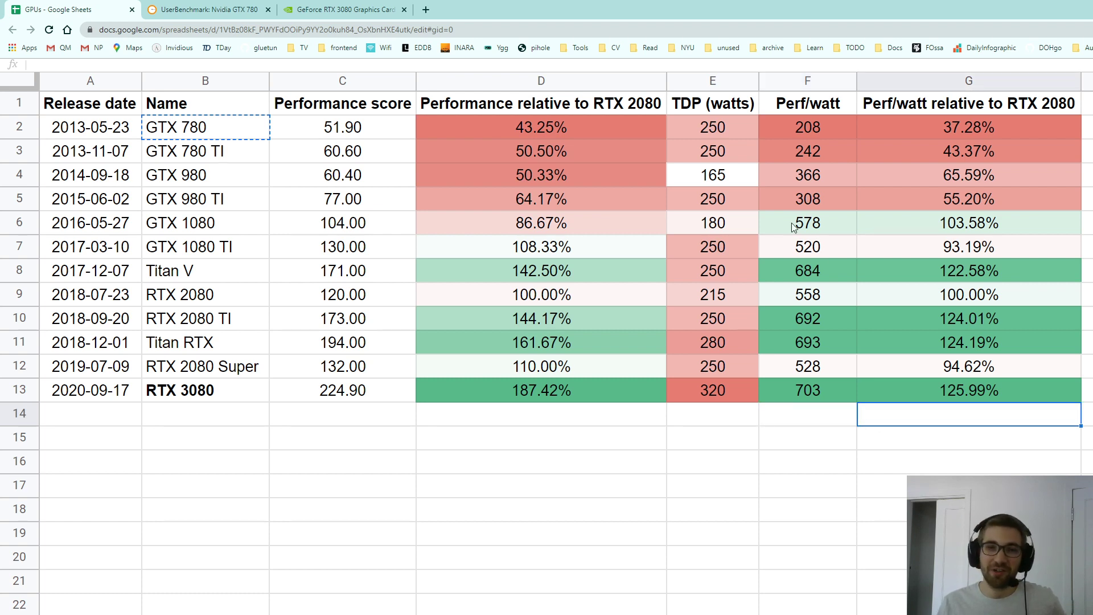
Step: Point out the GTX 980 and GTX 1080 names and move the selection to empty cell G16
{"action": "left_click", "coordinate": [197, 176]}
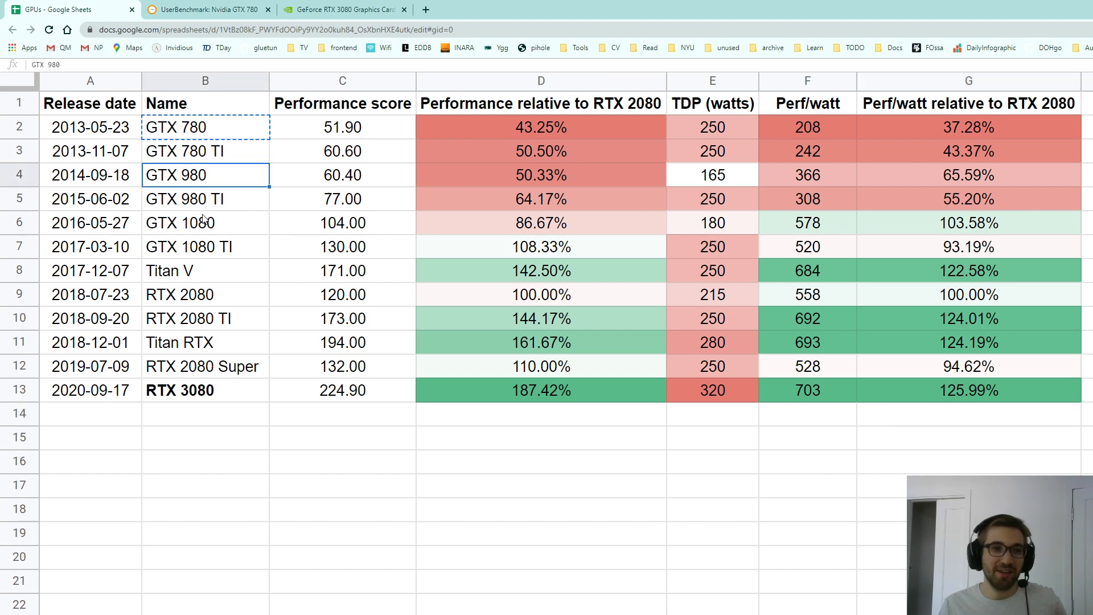
{"action": "left_click", "coordinate": [202, 224]}
{"action": "left_click", "coordinate": [972, 470]}
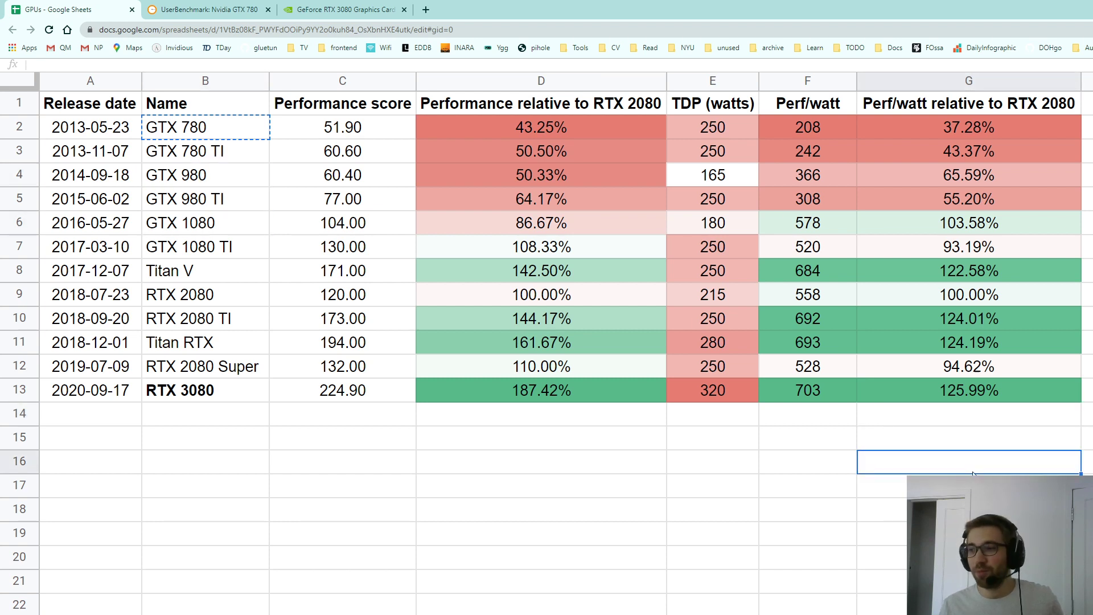